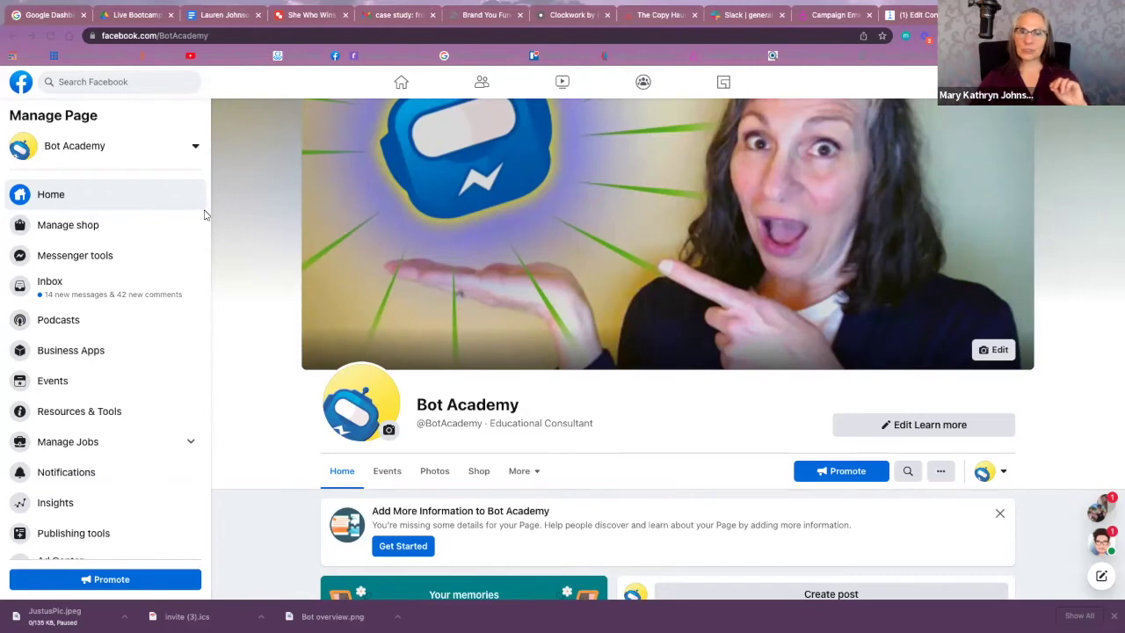
# Check the Facebook page's Advanced messaging requested features, then return to the ManyChat NTN Test flow.
pyautogui.scroll(-3, 83, 224)
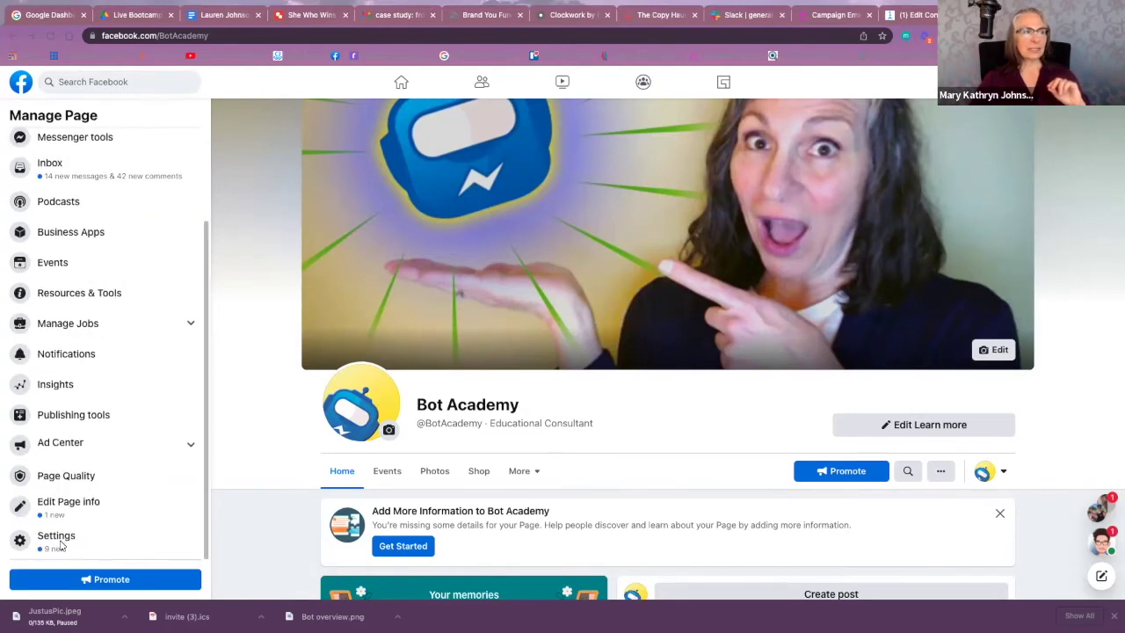
pyautogui.click(58, 537)
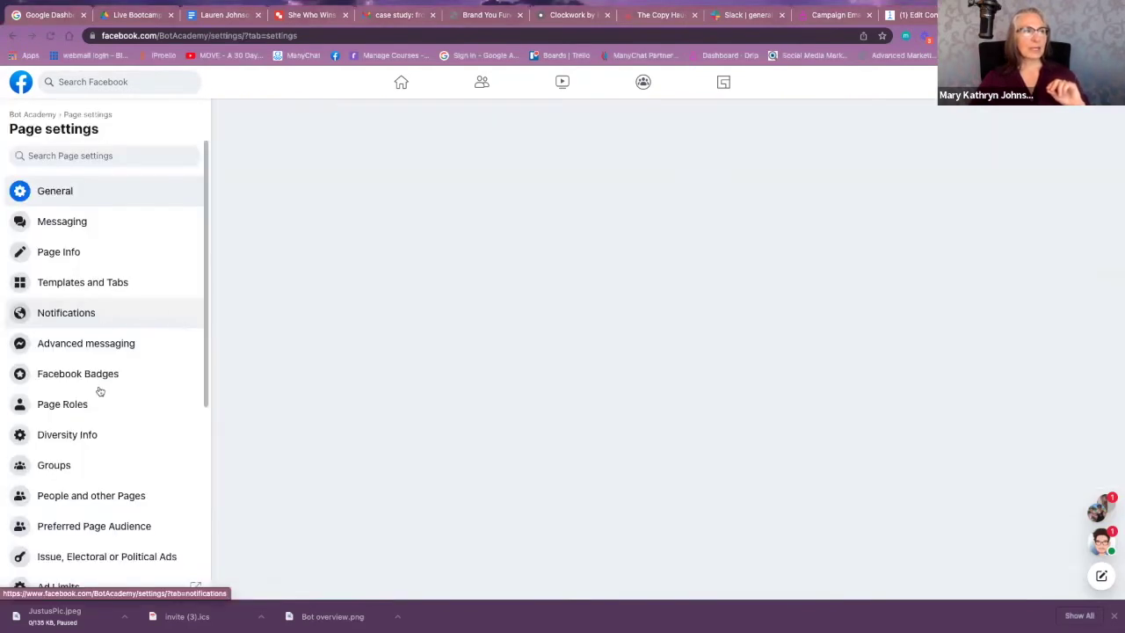
pyautogui.click(97, 351)
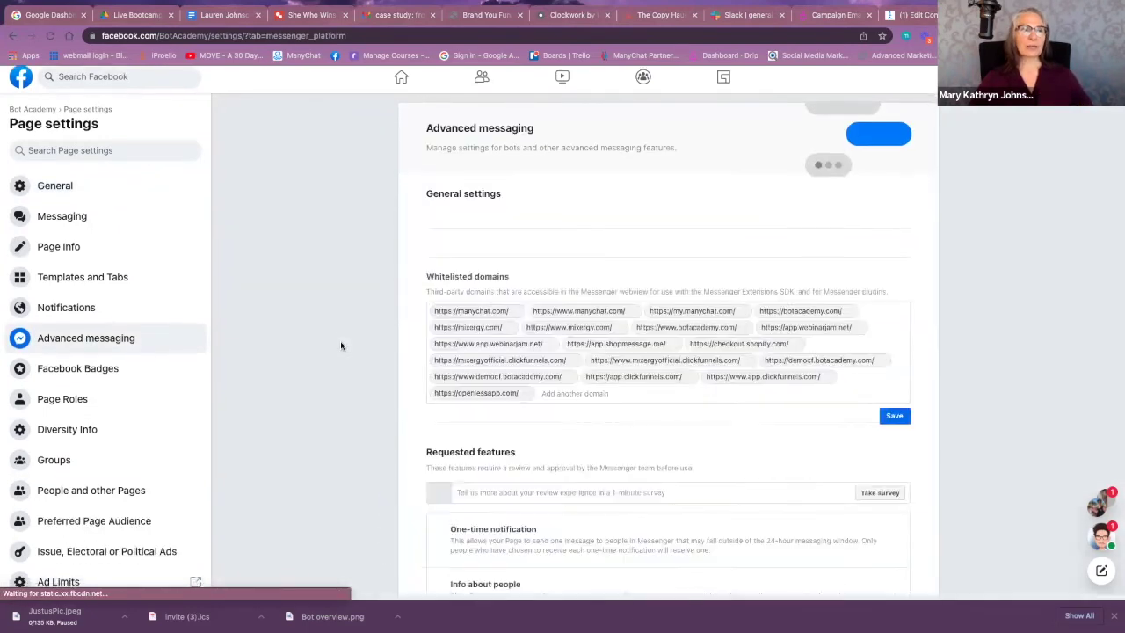
pyautogui.scroll(-5, 342, 344)
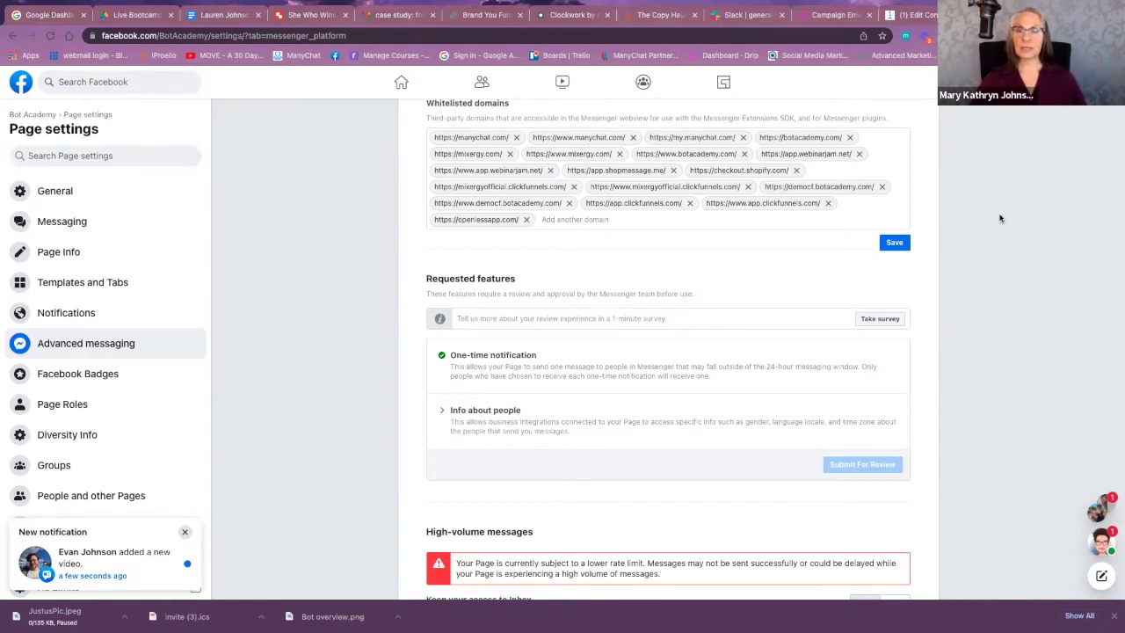
pyautogui.click(920, 15)
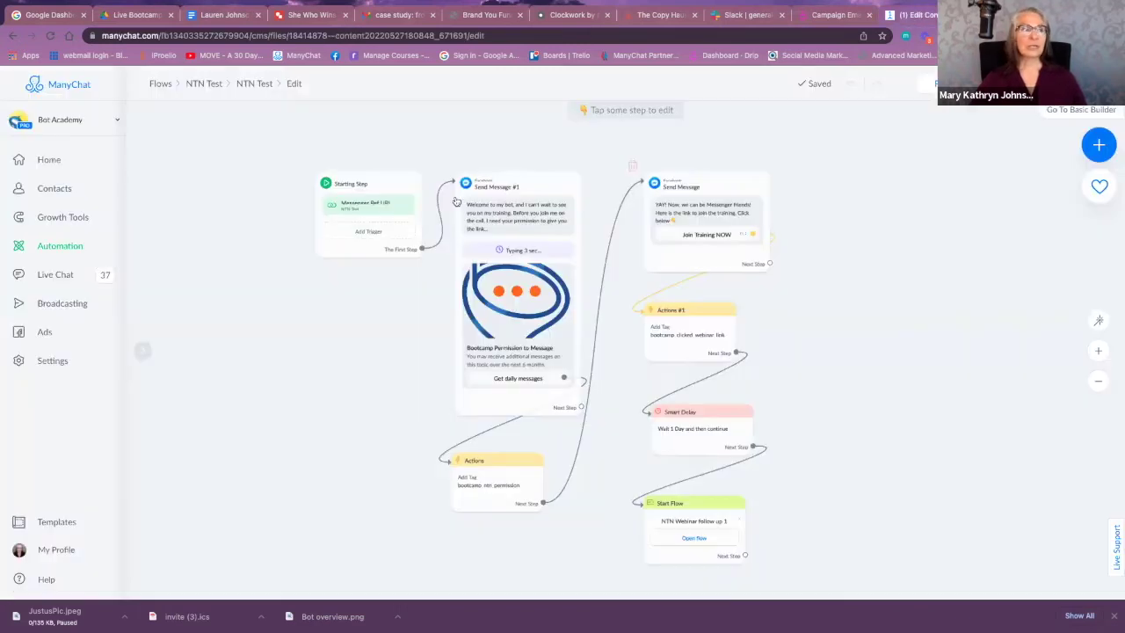
# Open Send Message #1 and scroll to its Bootcamp daily request and content-type buttons.
pyautogui.click(517, 209)
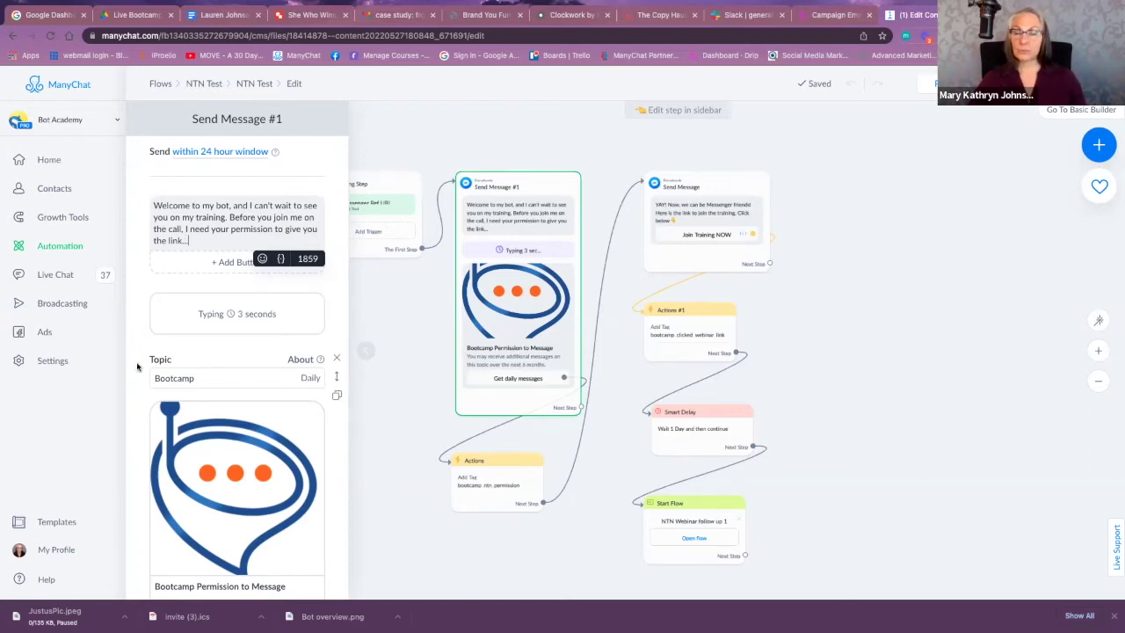
pyautogui.scroll(-3, 134, 369)
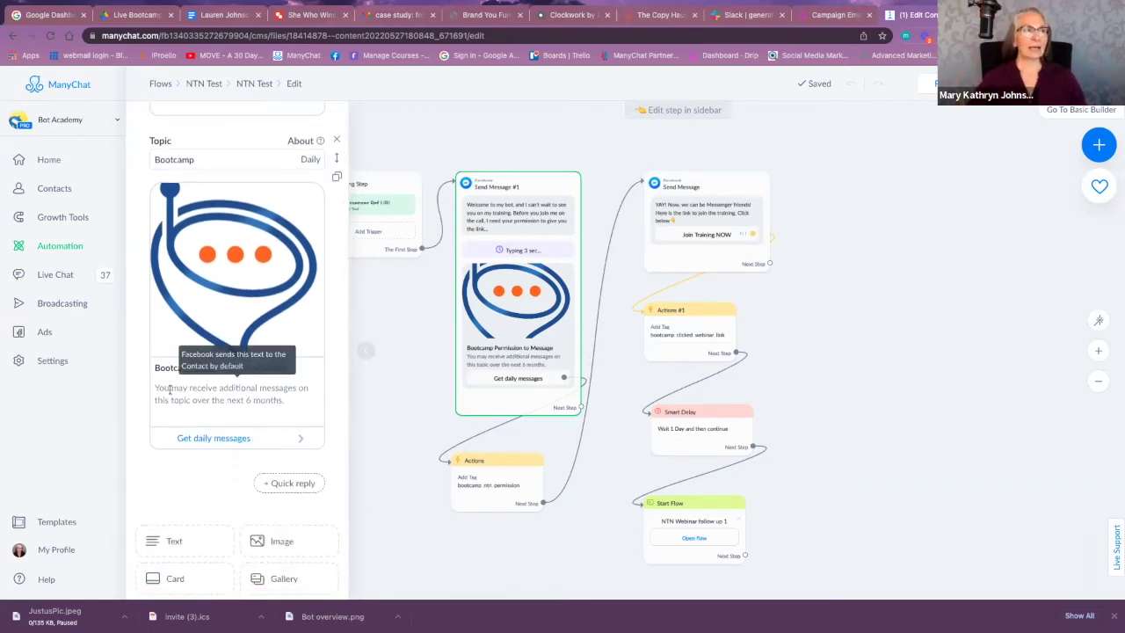
pyautogui.scroll(-3, 169, 388)
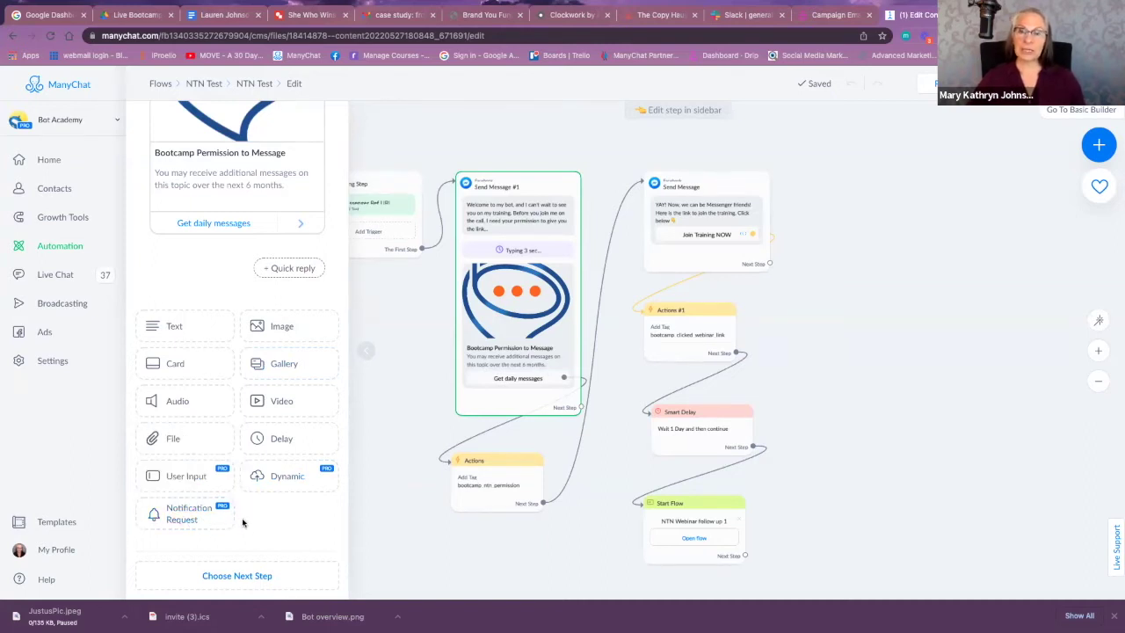
# Add a Notification Request block to Send Message #1 and open its Topic dropdown.
pyautogui.click(188, 513)
pyautogui.scroll(-3, 184, 516)
pyautogui.scroll(4, 185, 518)
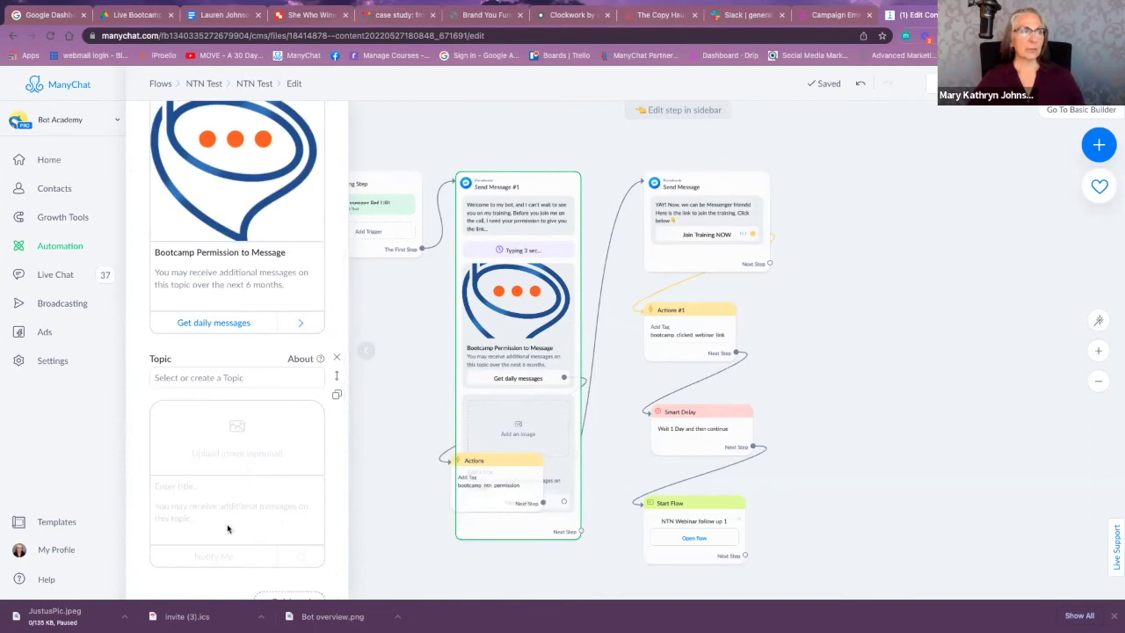
pyautogui.scroll(-1, 141, 378)
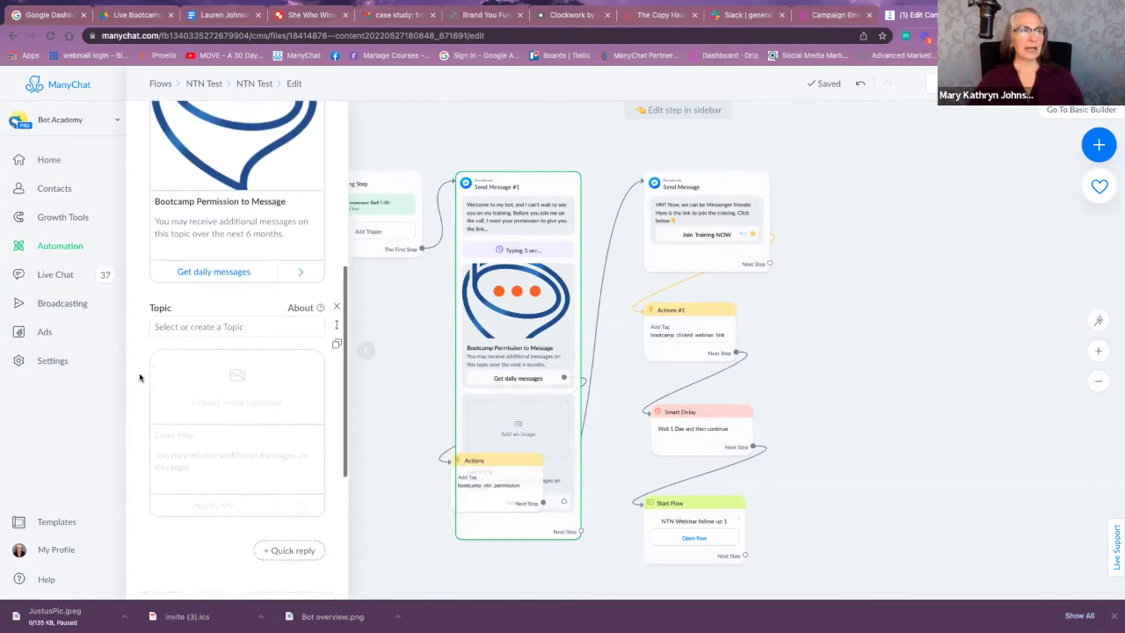
pyautogui.click(177, 326)
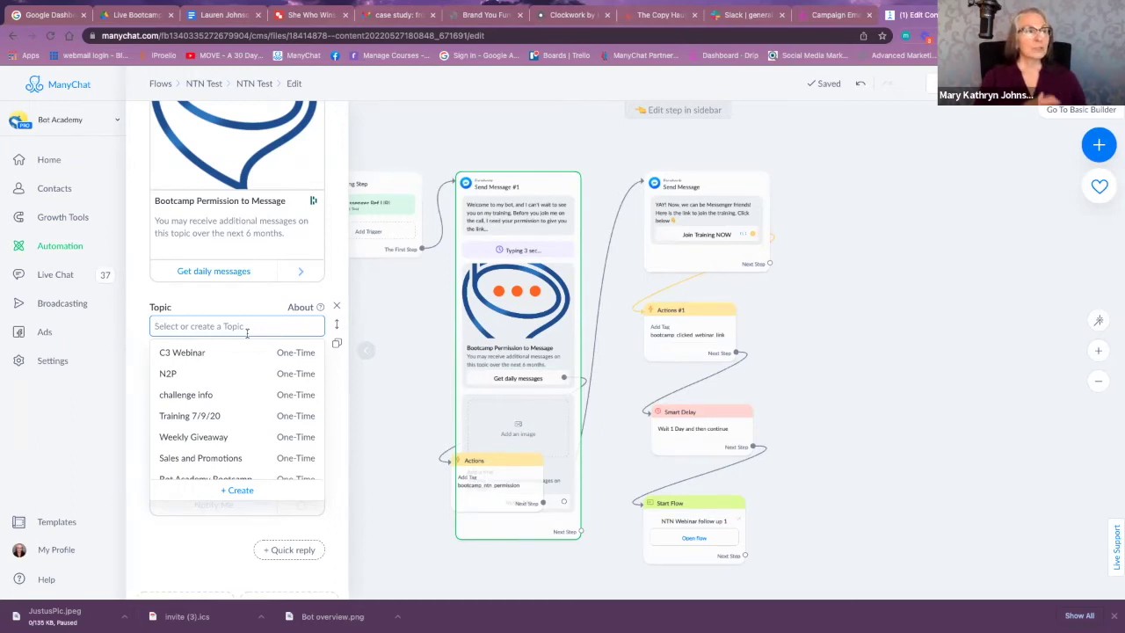
# Cancel creating a new topic and pick the existing NTN Daily Test topic instead.
pyautogui.click(238, 489)
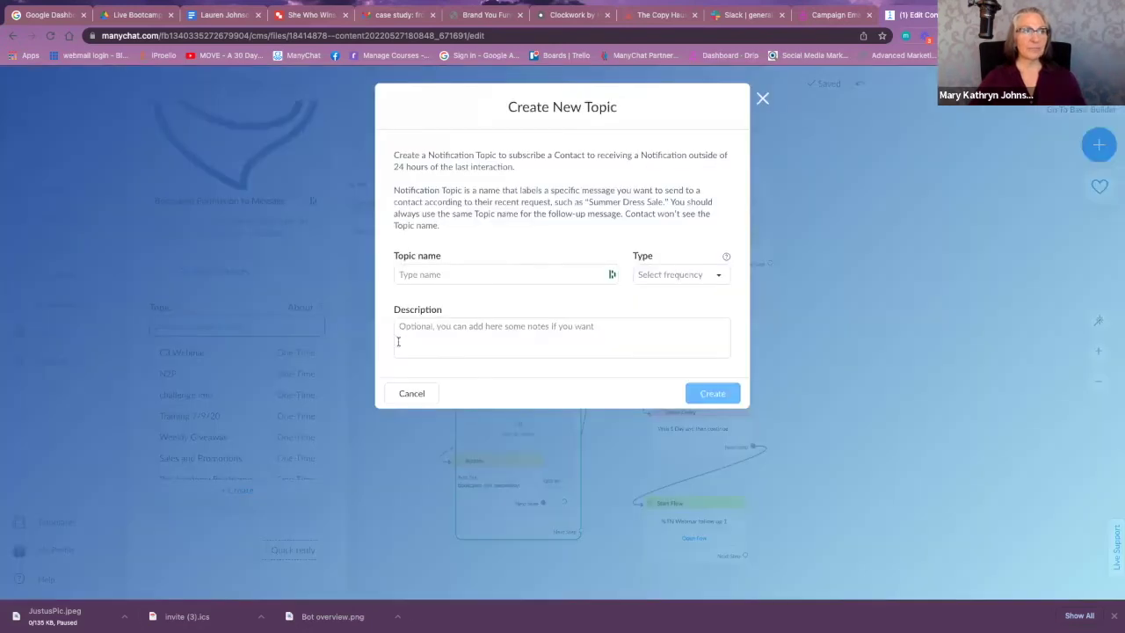
pyautogui.click(446, 274)
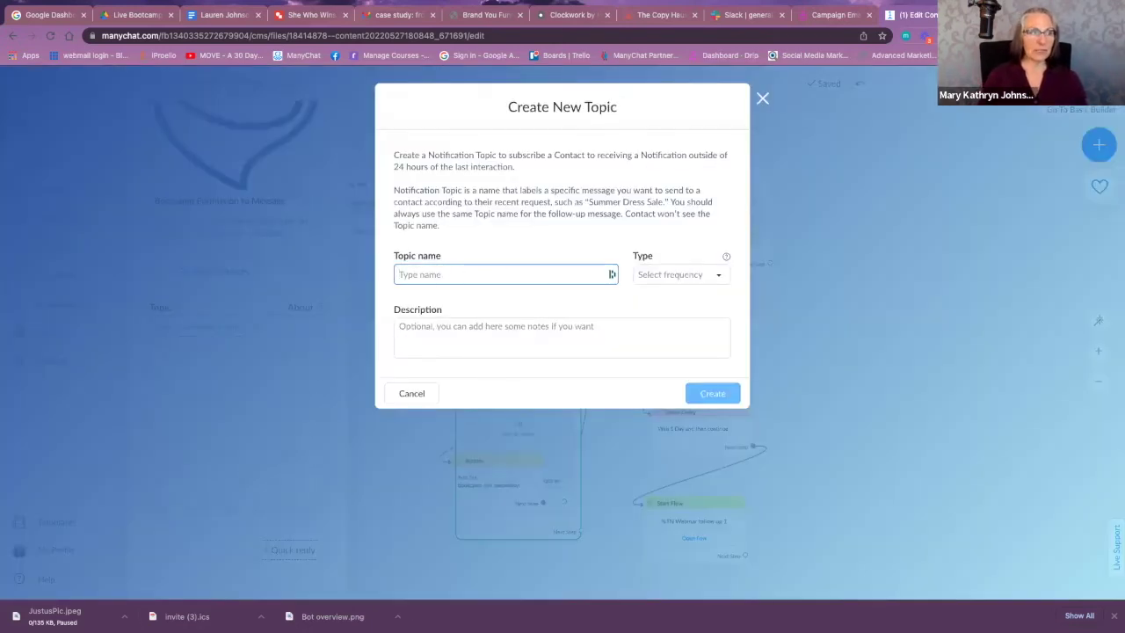
pyautogui.write('NTN')
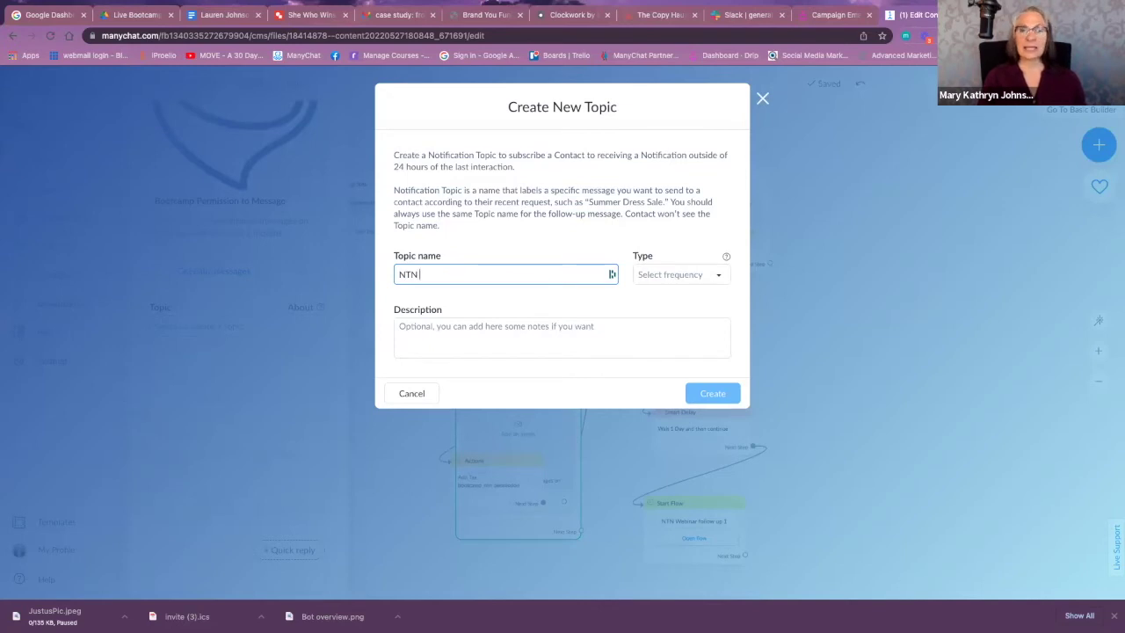
pyautogui.click(411, 393)
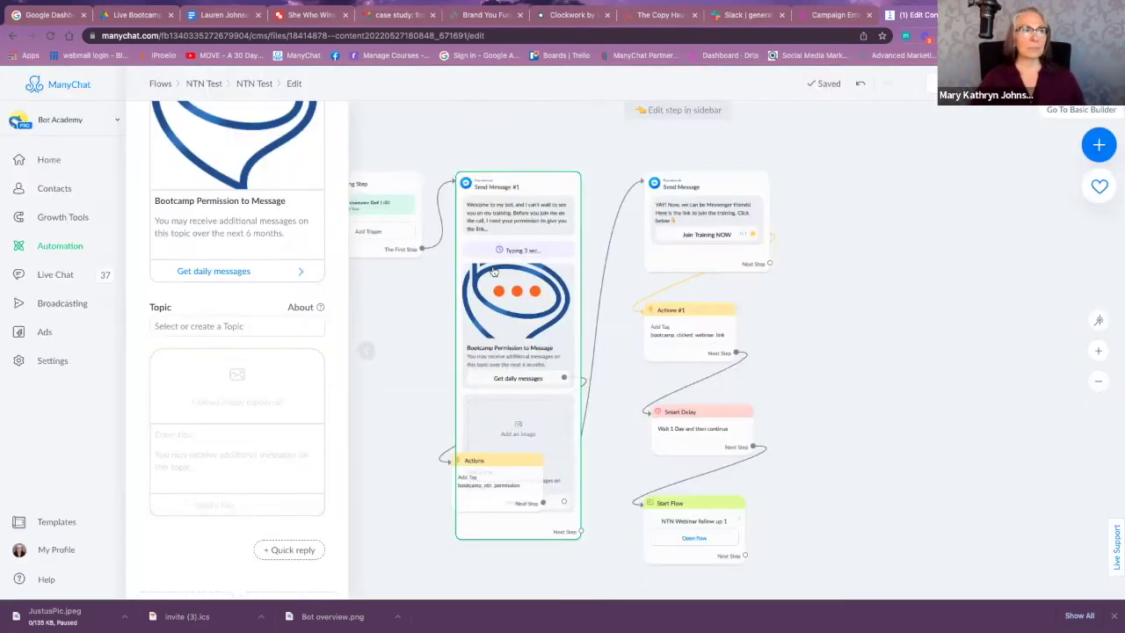
pyautogui.click(224, 326)
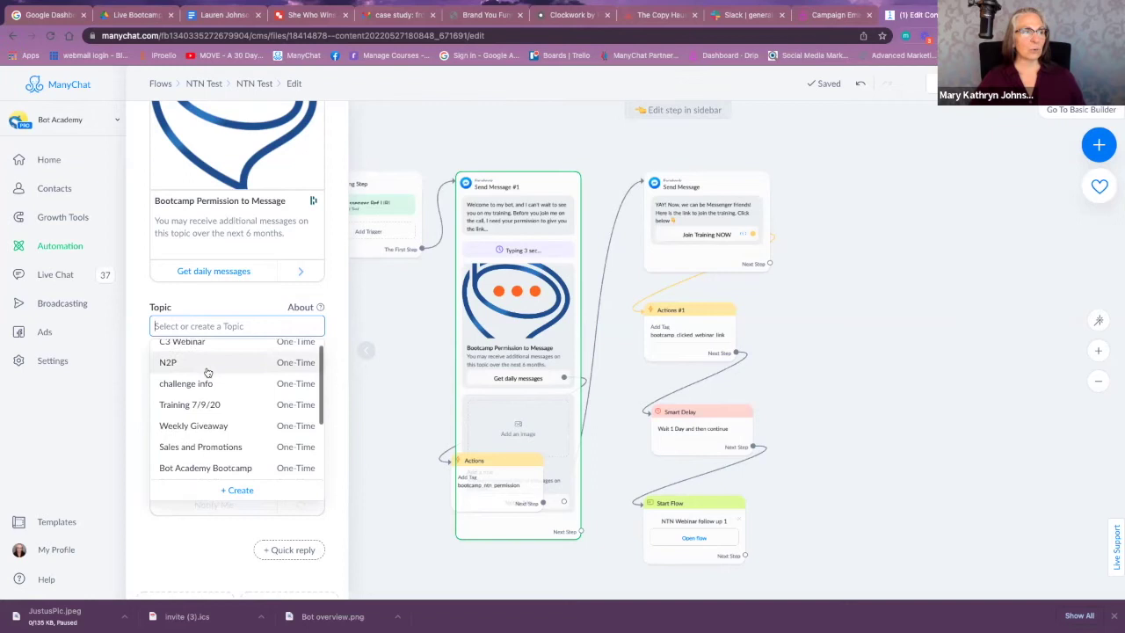
pyautogui.scroll(-5, 206, 372)
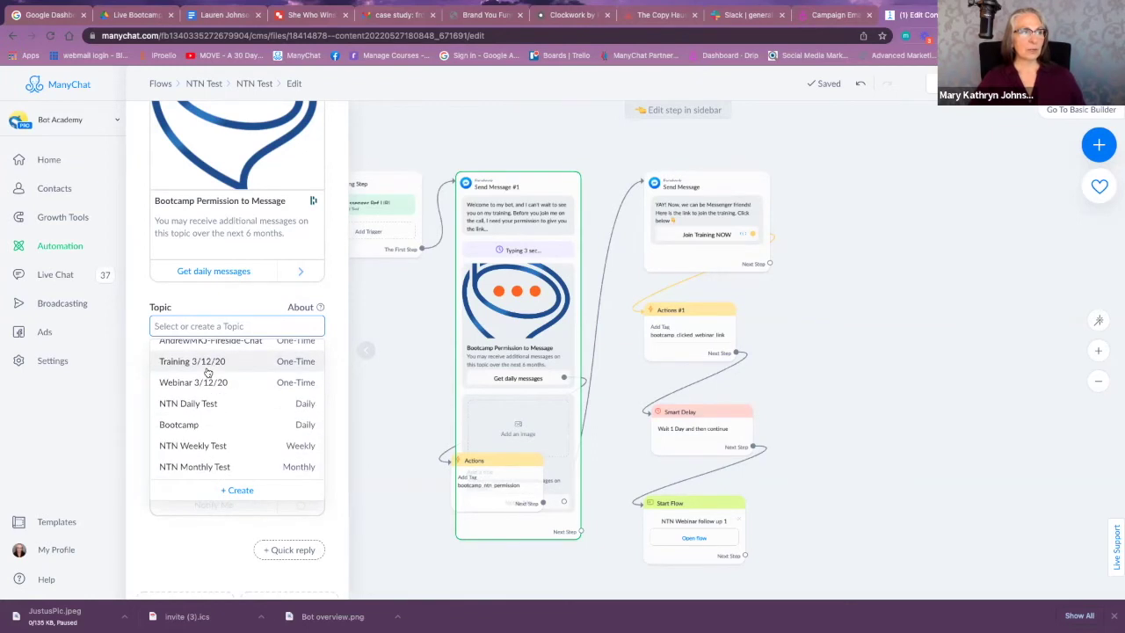
pyautogui.click(193, 404)
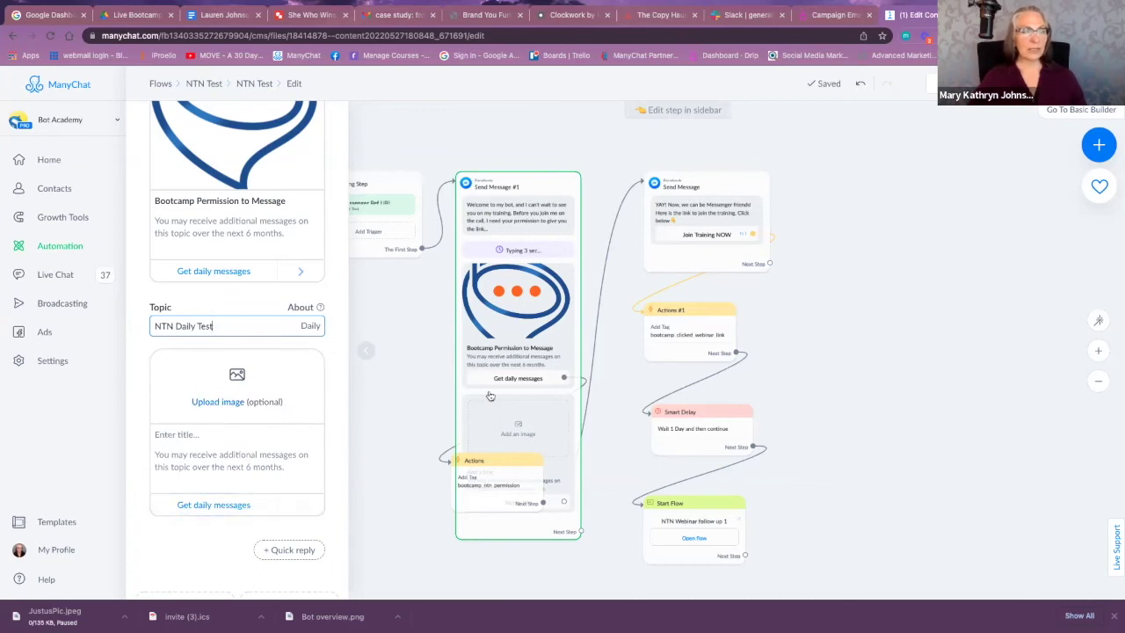
# Move the Actions step below the message card and paste in the notification request's title.
pyautogui.scroll(-3, 874, 421)
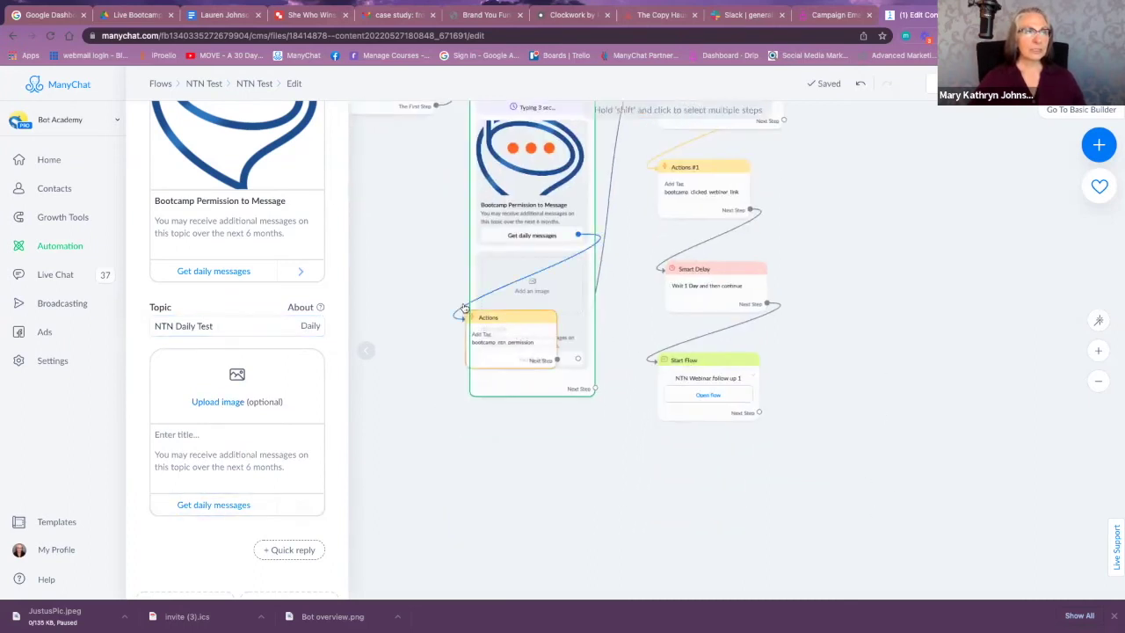
pyautogui.moveTo(463, 319); pyautogui.dragTo(466, 433)
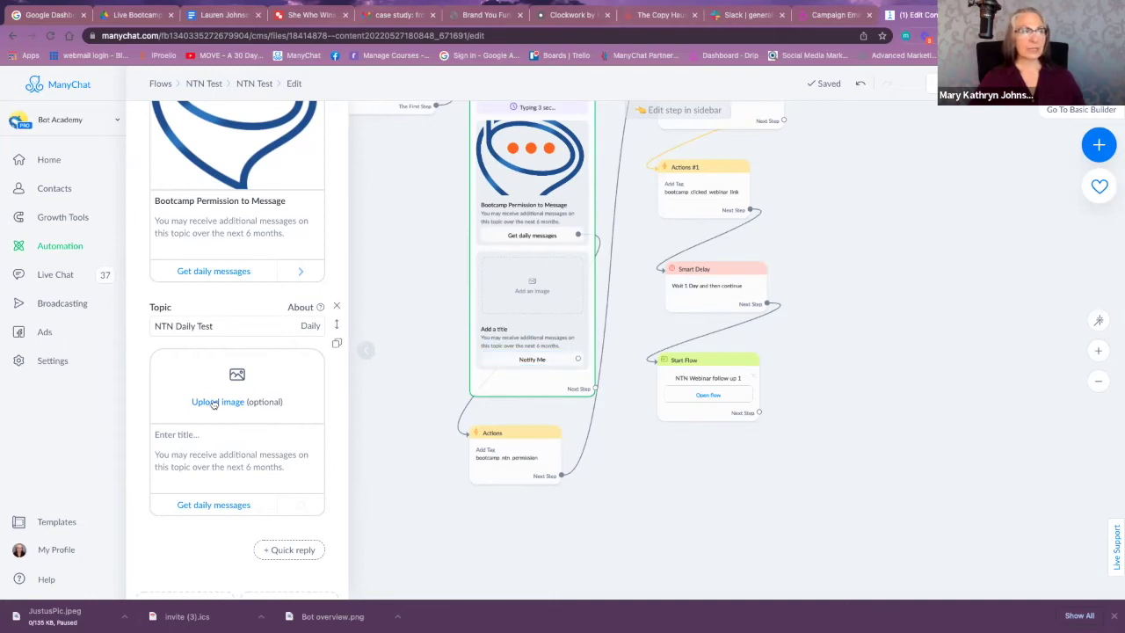
pyautogui.click(184, 437)
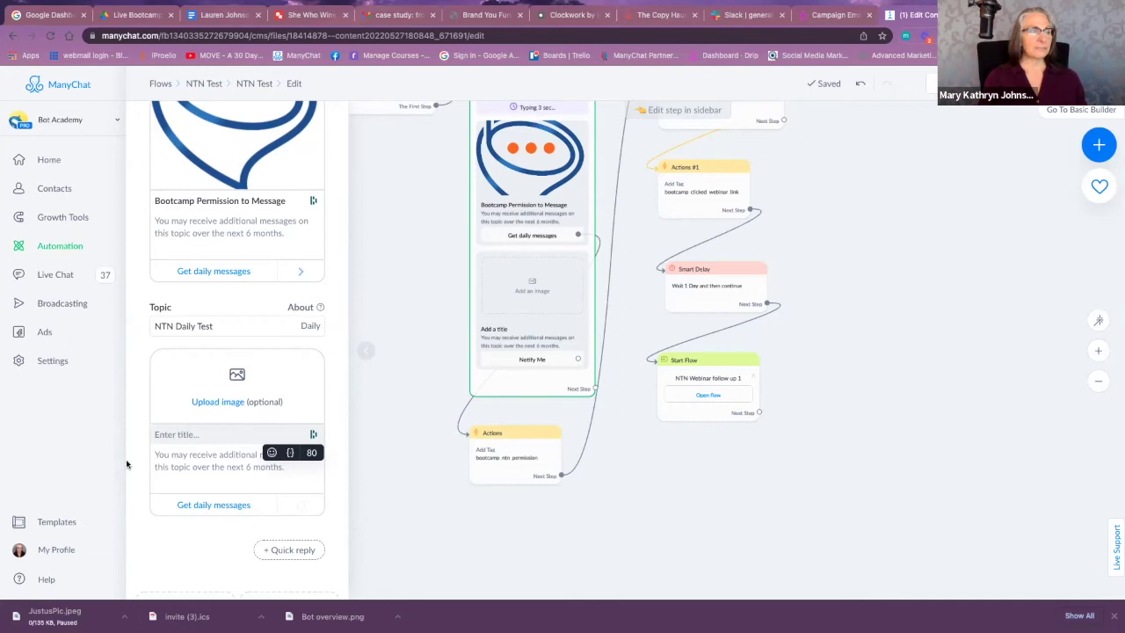
pyautogui.write("We can't wait to chat with you about NTN Daily messages")
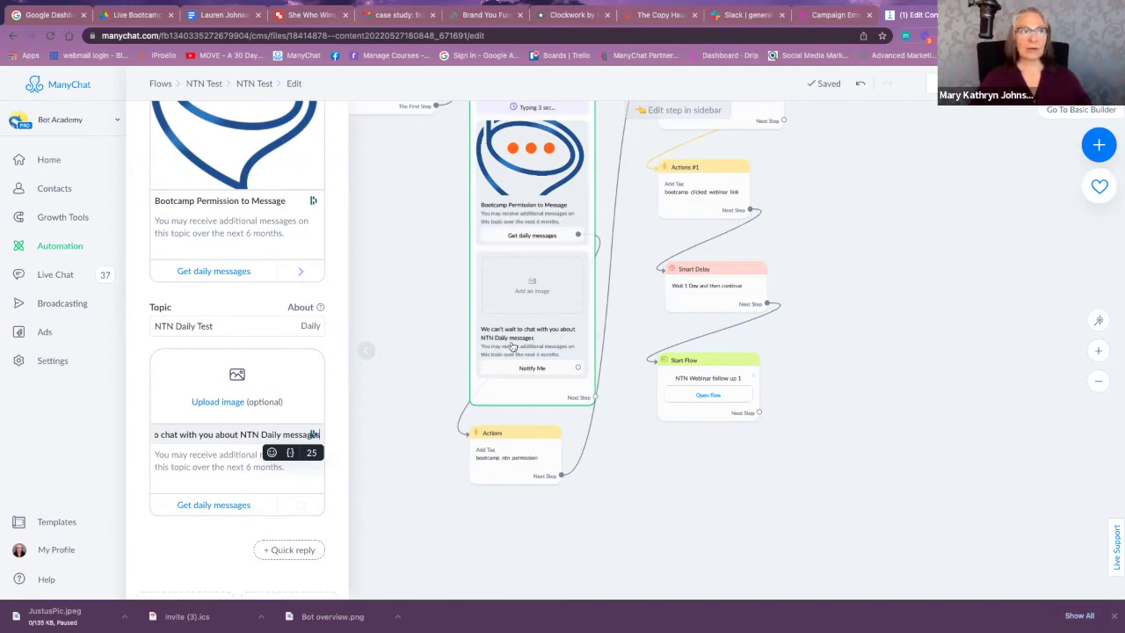
# Append '. Click "Notify Me"' to the title and delete the second NTN Daily Test request.
pyautogui.moveTo(316, 432)
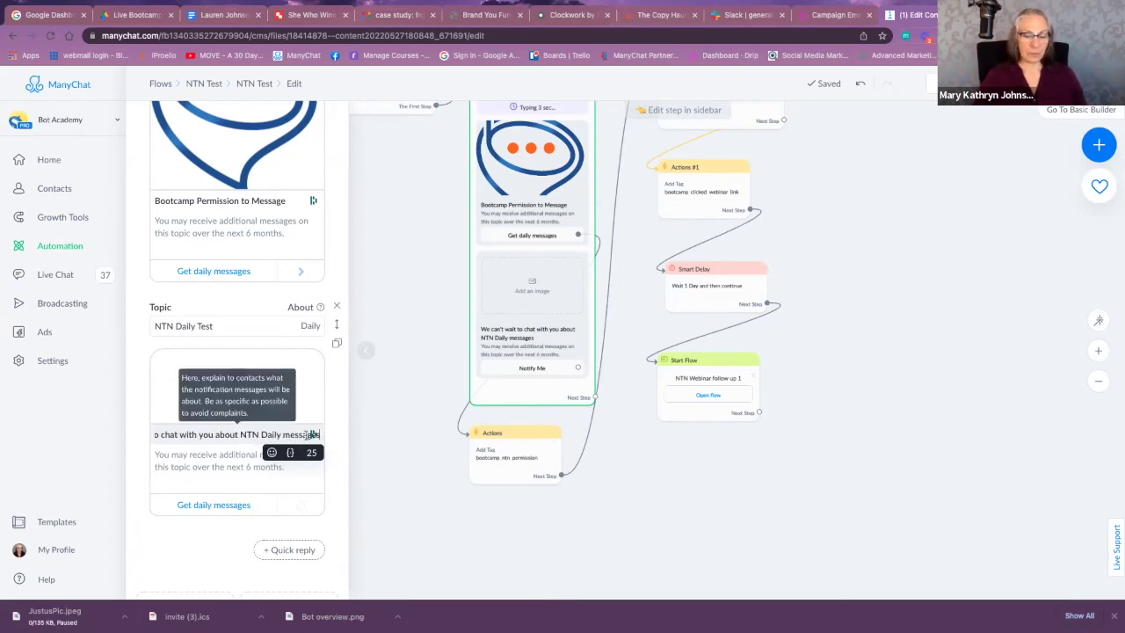
pyautogui.write('. Click')
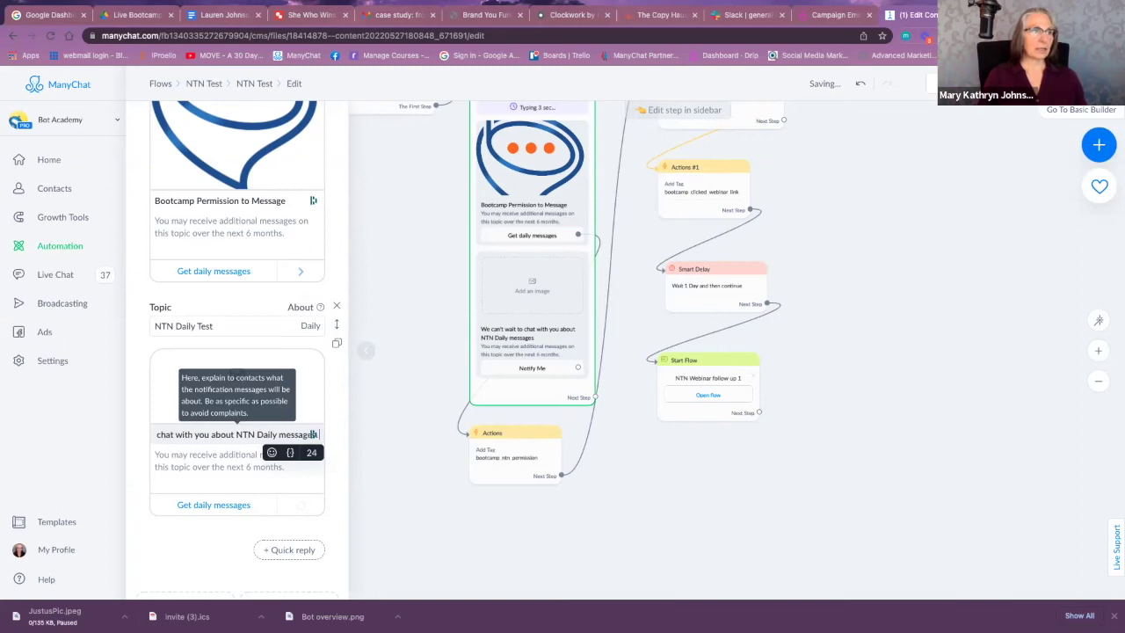
pyautogui.write(' "Notify M')
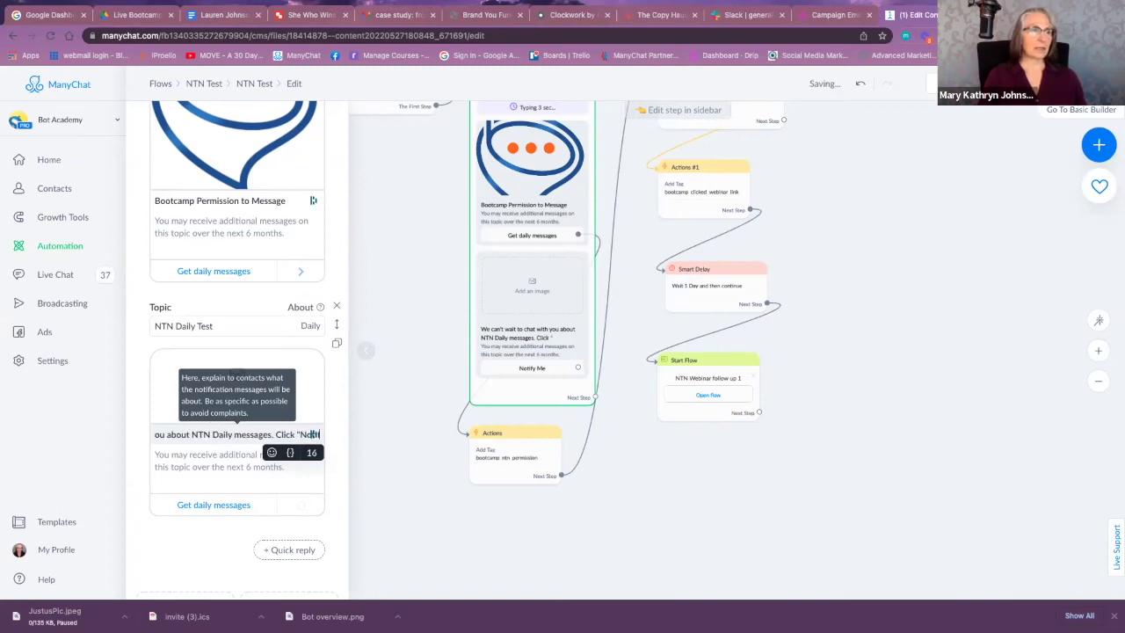
pyautogui.write('e"')
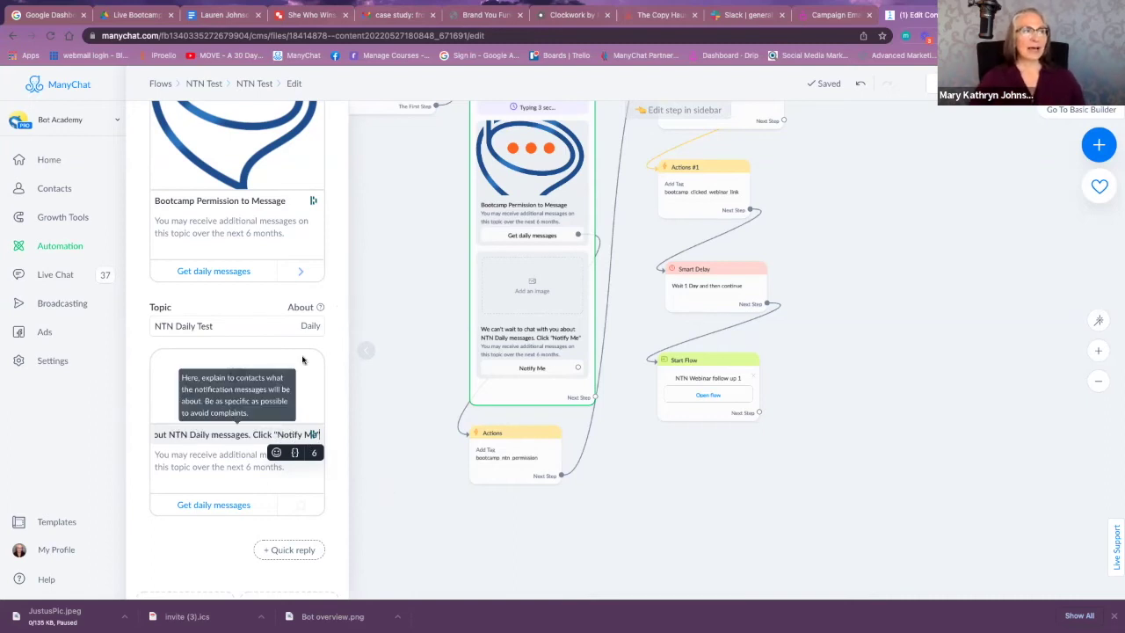
pyautogui.moveTo(326, 348)
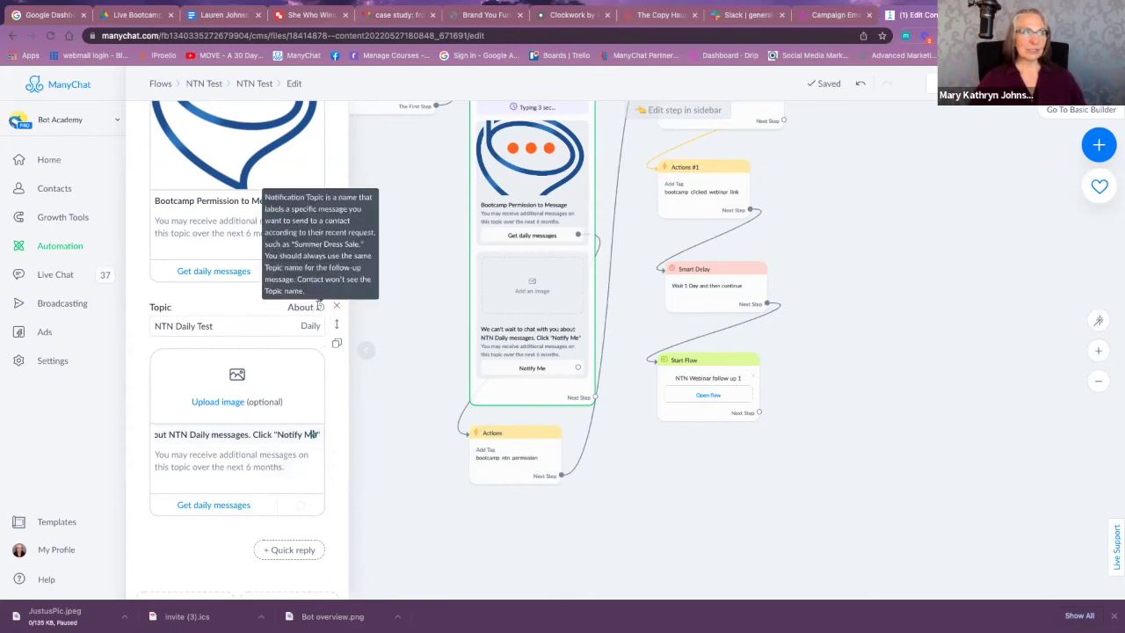
pyautogui.click(336, 306)
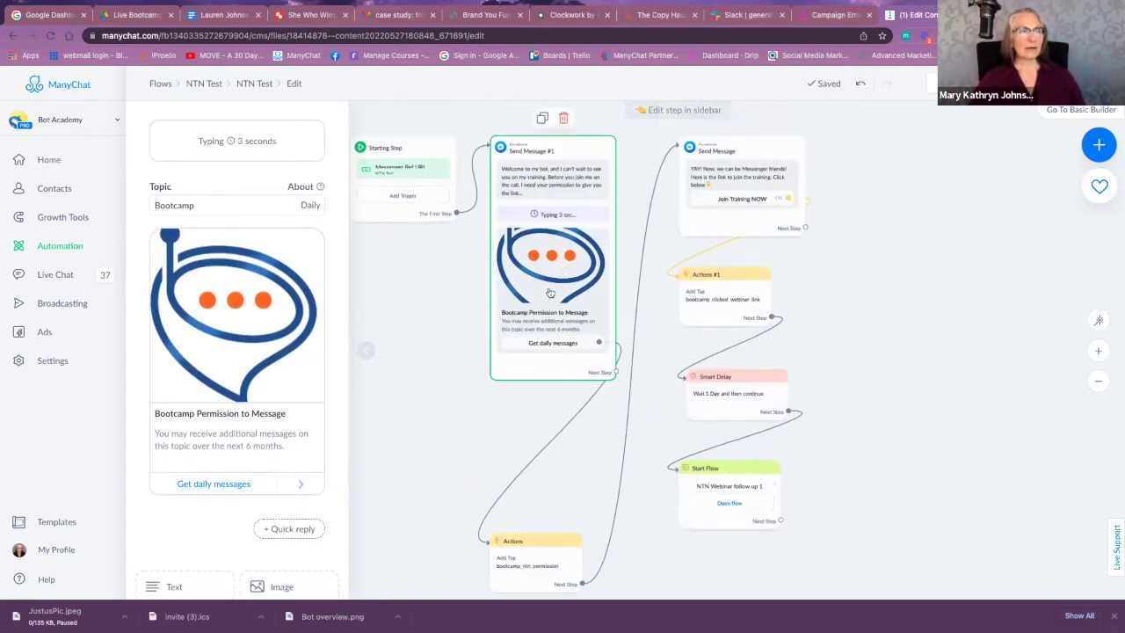
pyautogui.scroll(5, 549, 292)
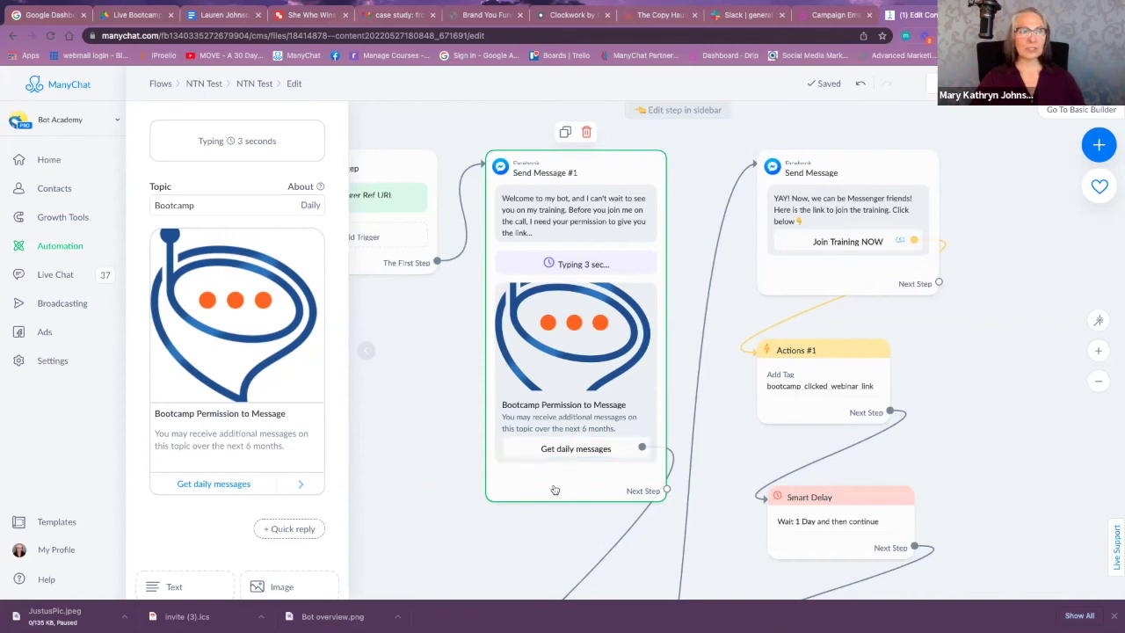
pyautogui.scroll(-3, 562, 522)
pyautogui.scroll(-2, 572, 439)
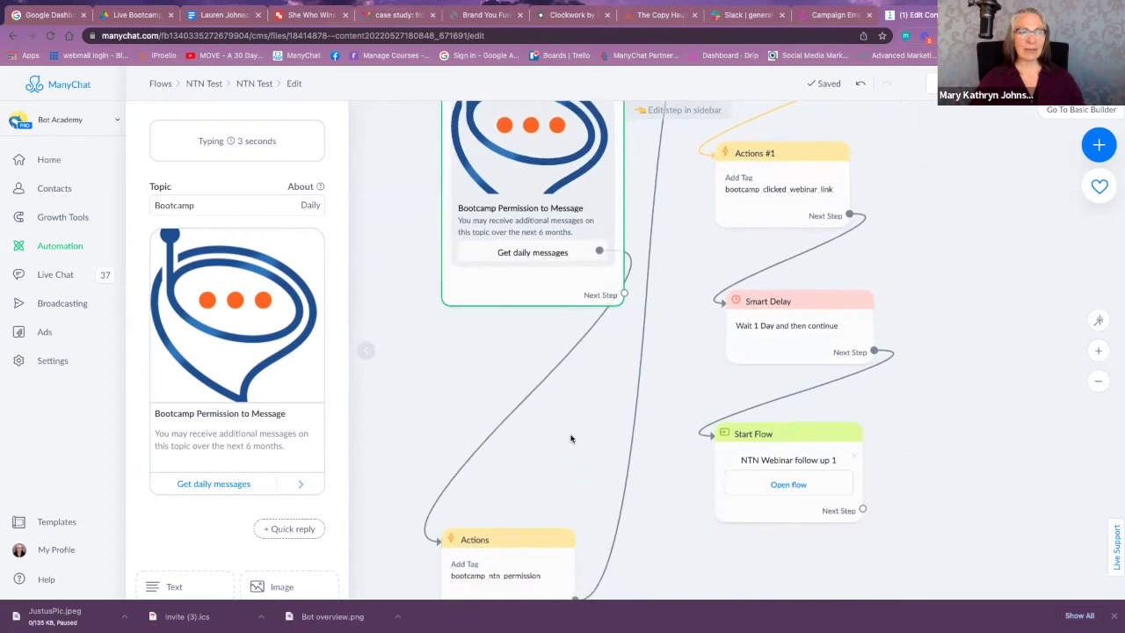
pyautogui.scroll(4, 590, 380)
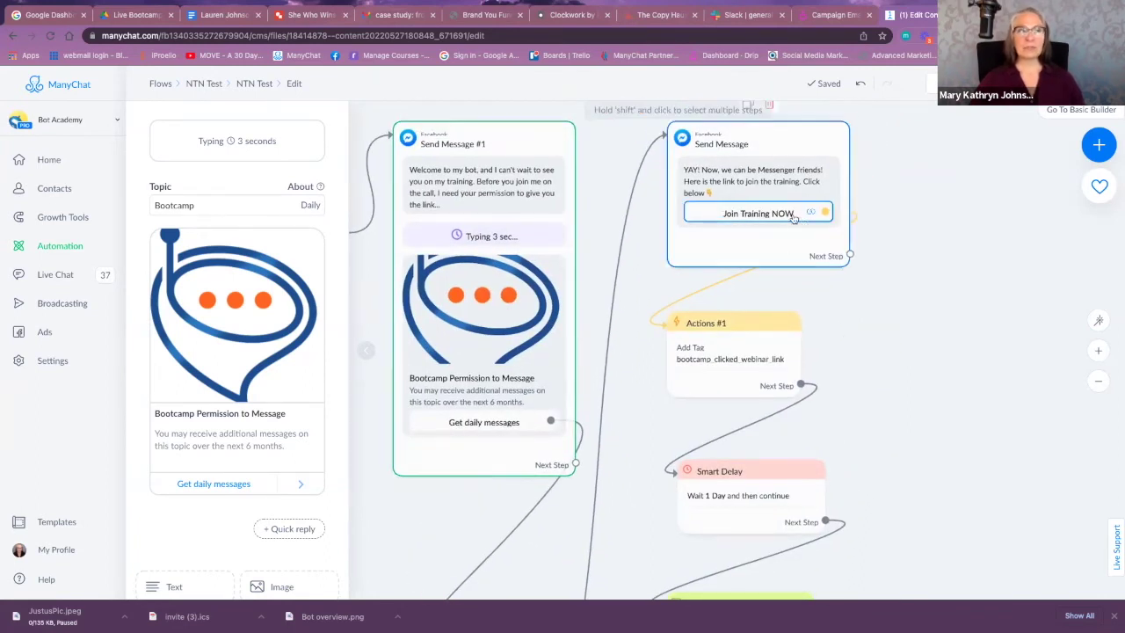
pyautogui.scroll(-3, 909, 472)
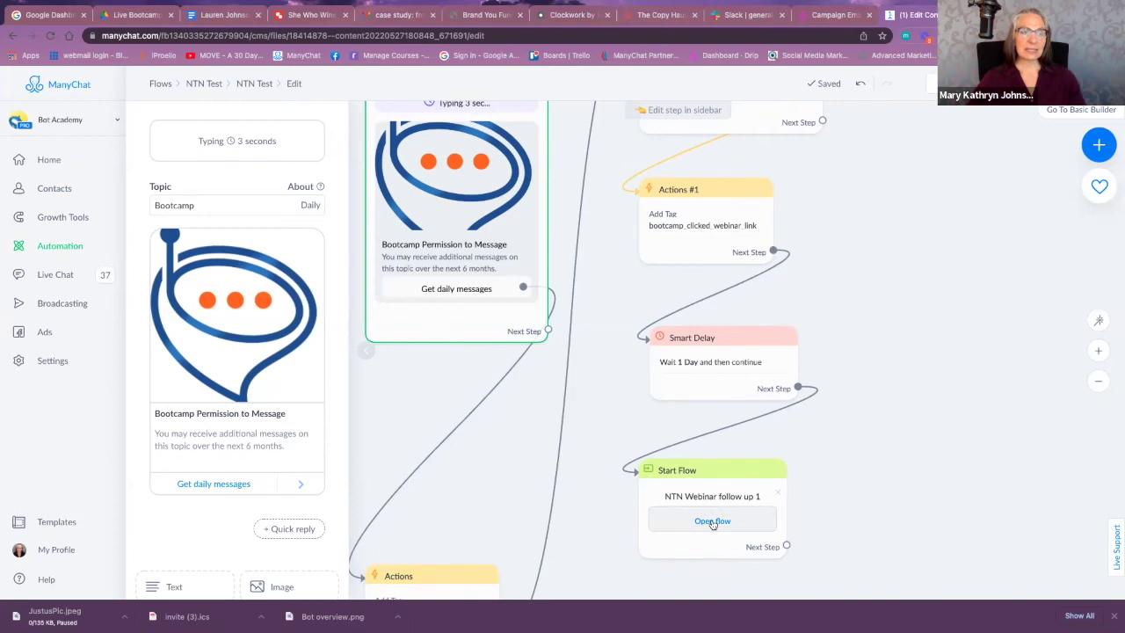
# Open NTN Webinar follow up 1 in edit mode and select its first Send Message step.
pyautogui.click(713, 522)
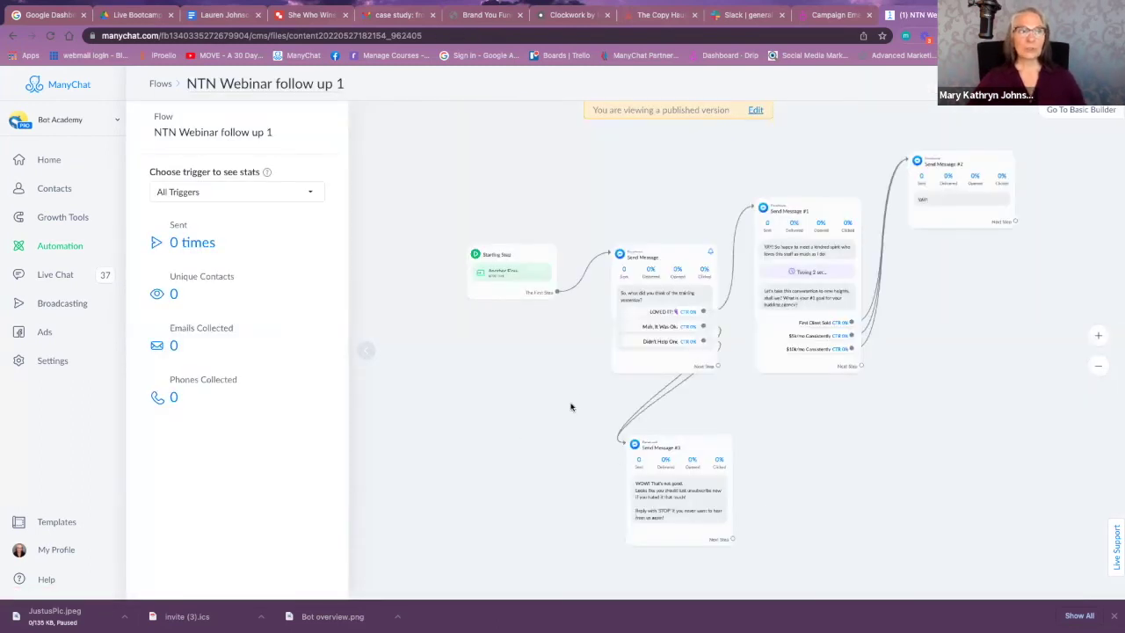
pyautogui.scroll(5, 570, 406)
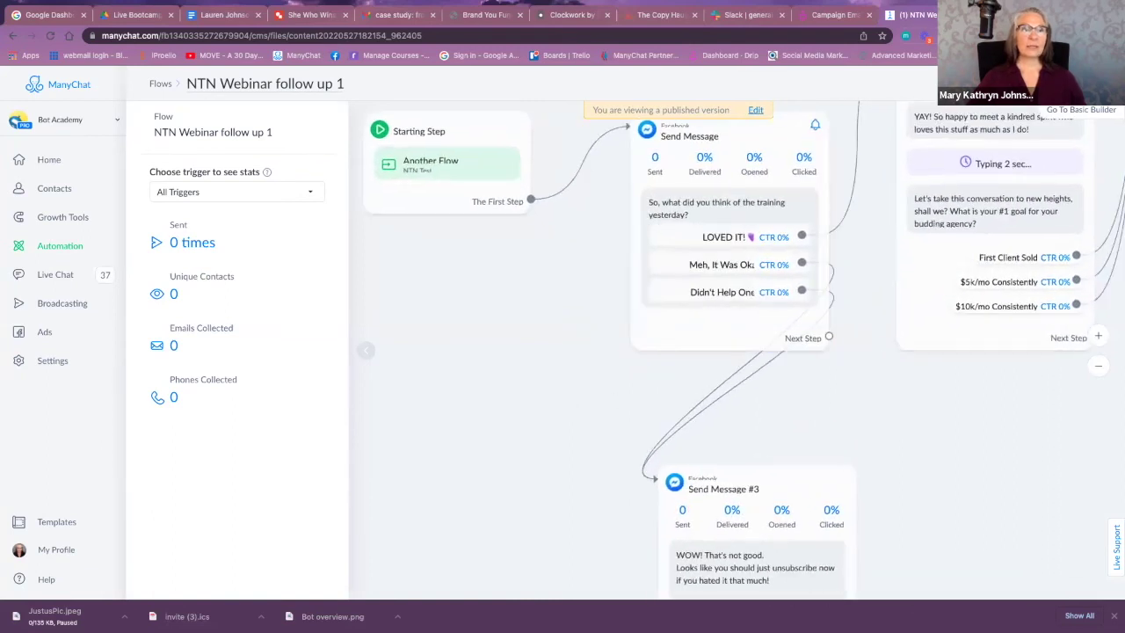
pyautogui.click(756, 110)
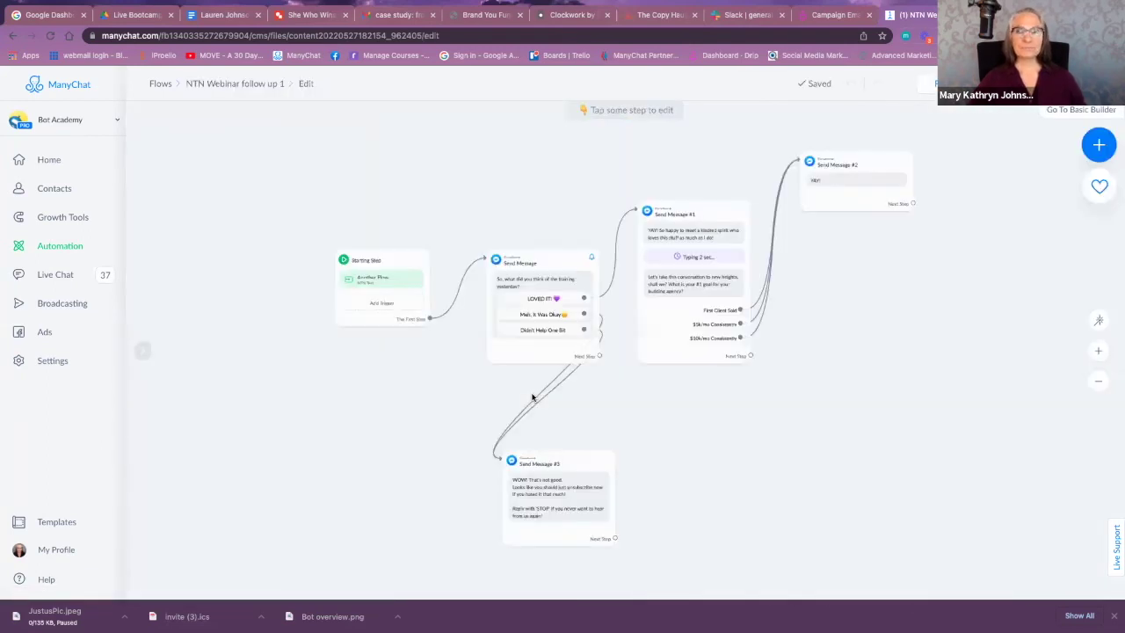
pyautogui.scroll(5, 457, 369)
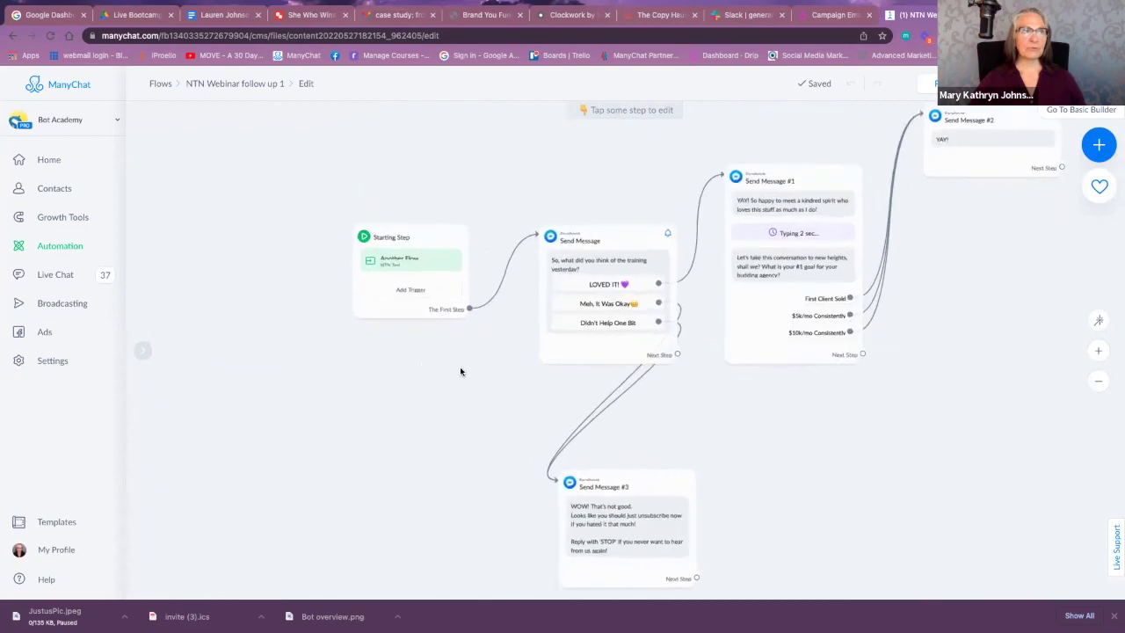
pyautogui.hscroll(2, 463, 374)
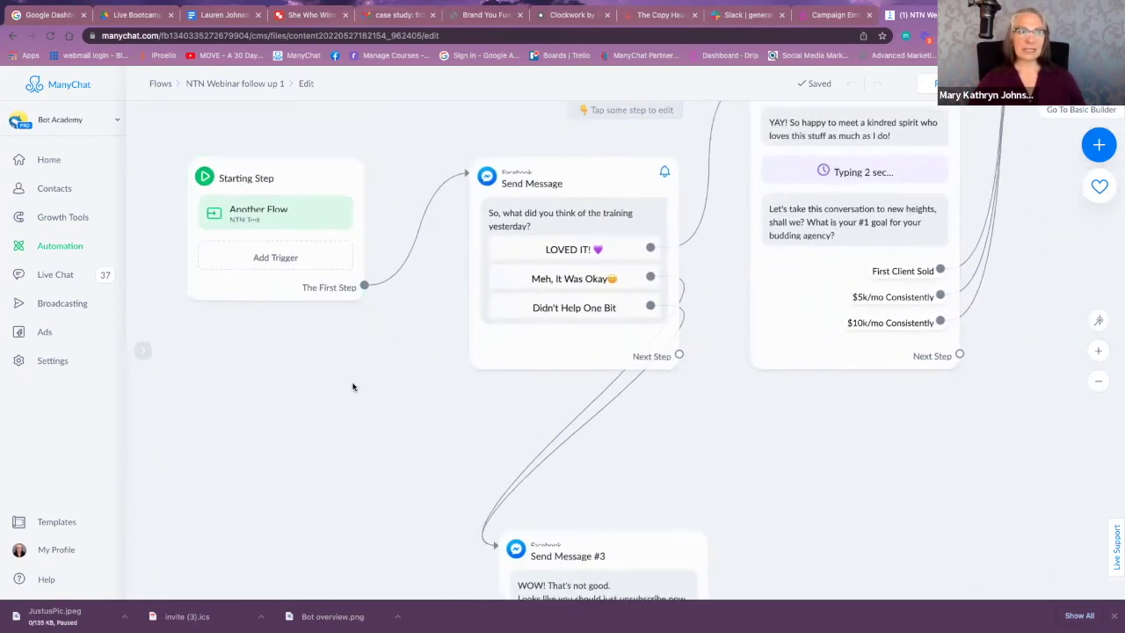
pyautogui.click(566, 195)
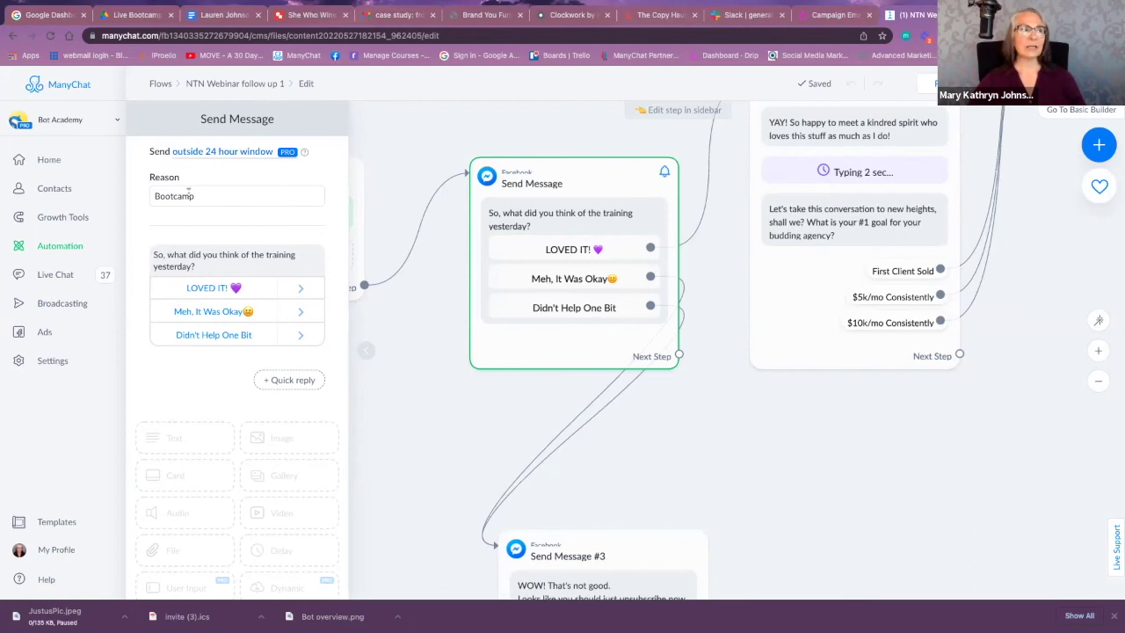
# Set the follow-up message's Reason to the Bootcamp (Daily) notification topic and close the sidebar.
pyautogui.click(202, 196)
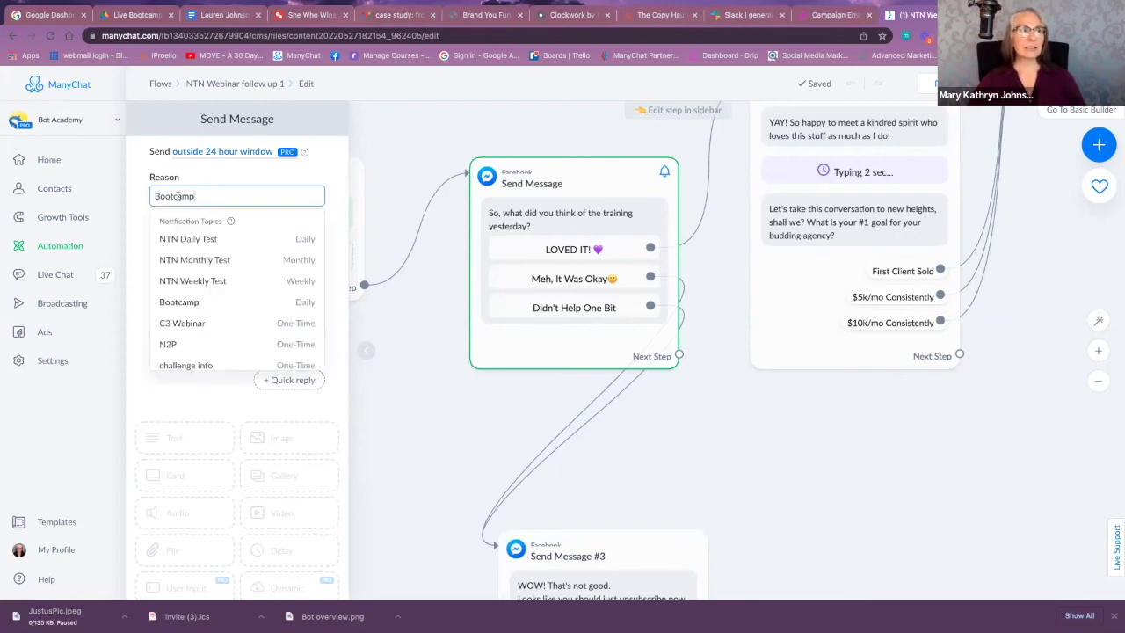
pyautogui.scroll(-5, 189, 276)
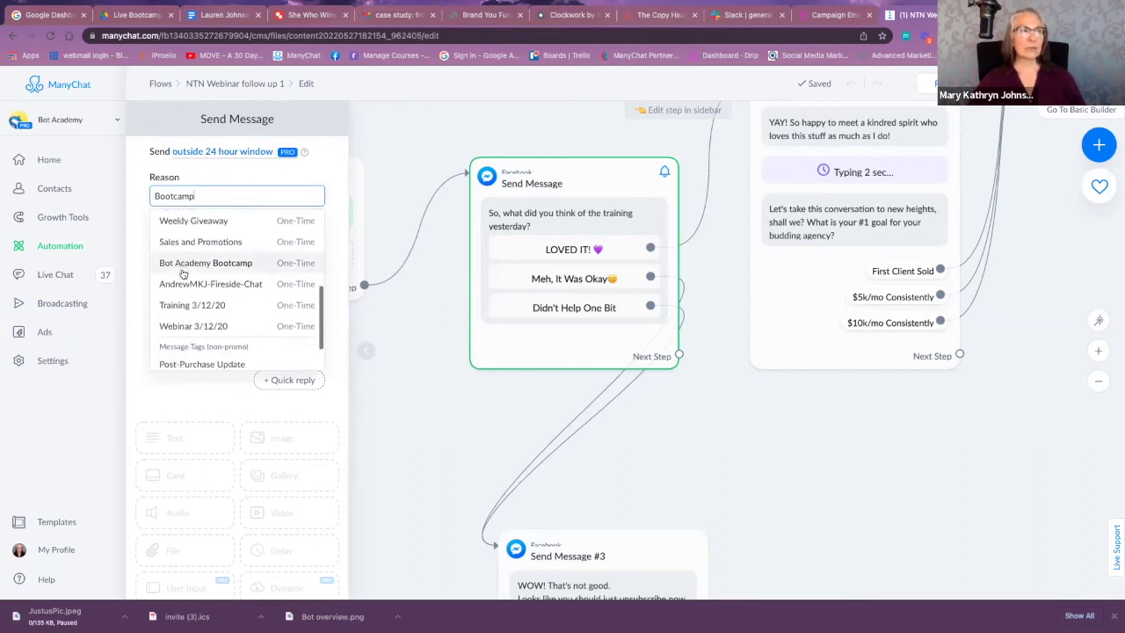
pyautogui.scroll(1, 183, 264)
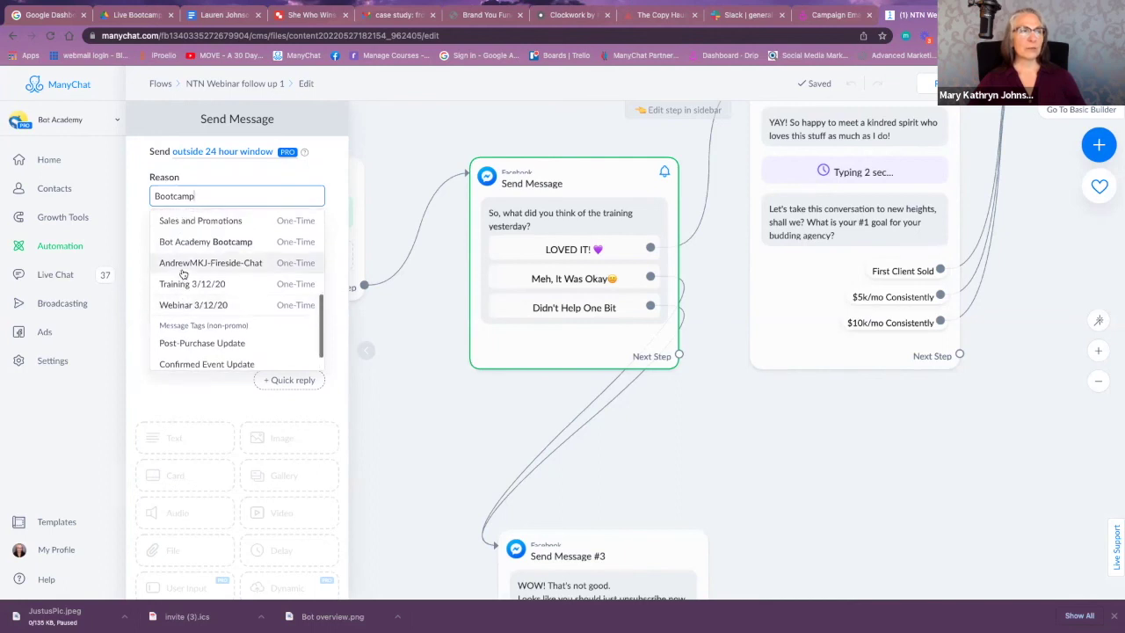
pyautogui.scroll(4, 193, 250)
pyautogui.scroll(-4, 202, 242)
pyautogui.scroll(4, 211, 233)
pyautogui.scroll(3, 207, 241)
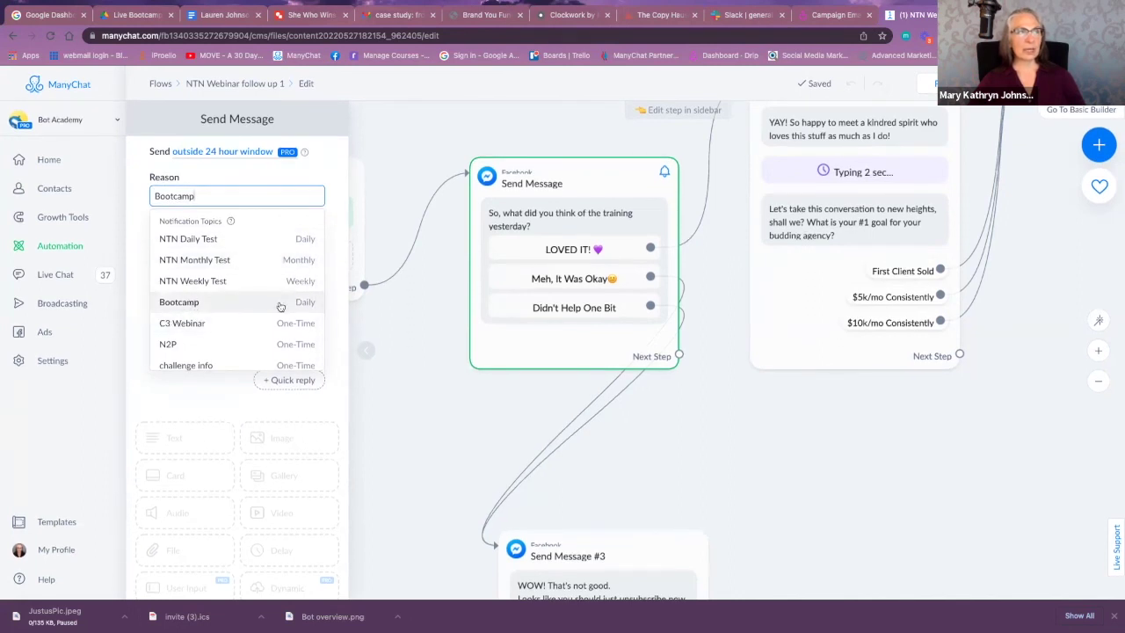
pyautogui.click(178, 304)
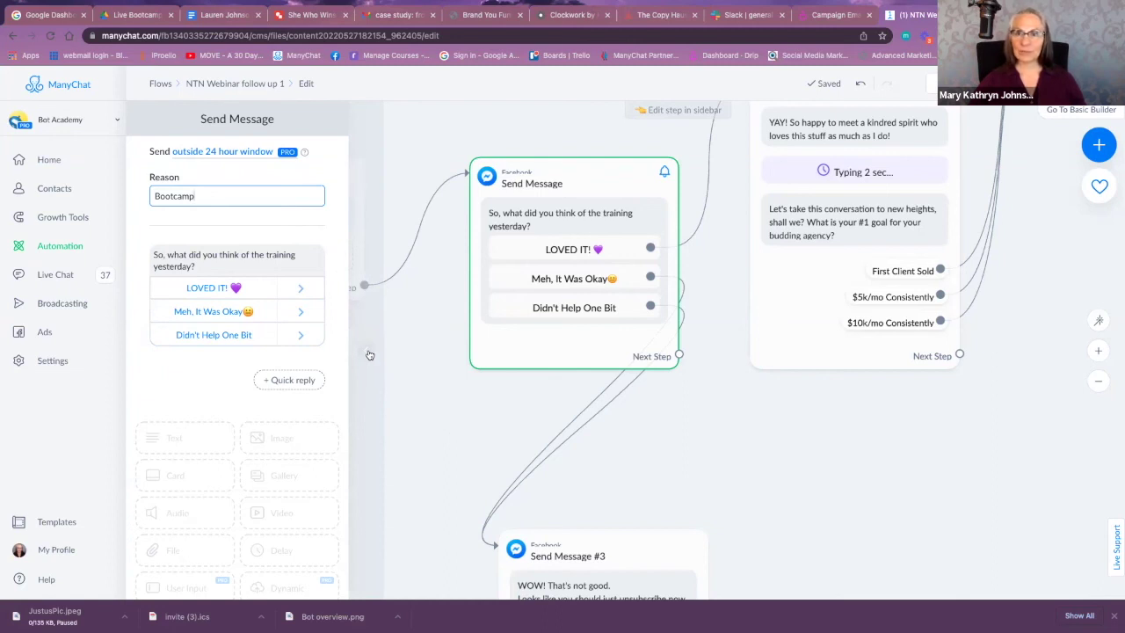
pyautogui.click(469, 392)
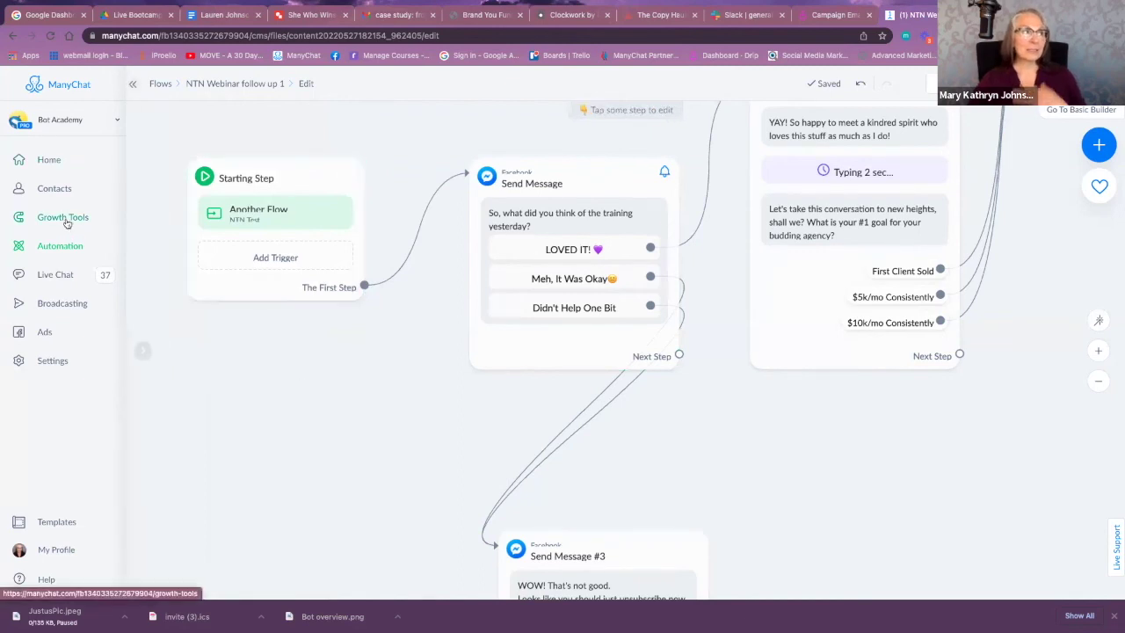
# Go to Automation > Sequences and scroll down to Evergreen 5DC Challenge.
pyautogui.click(58, 250)
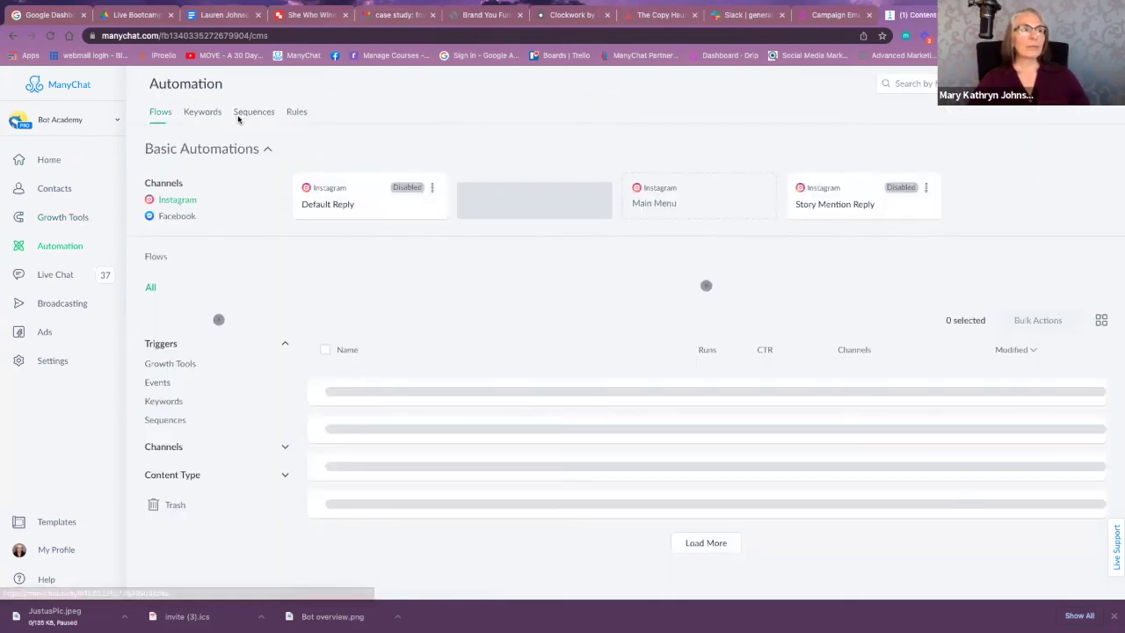
pyautogui.click(254, 113)
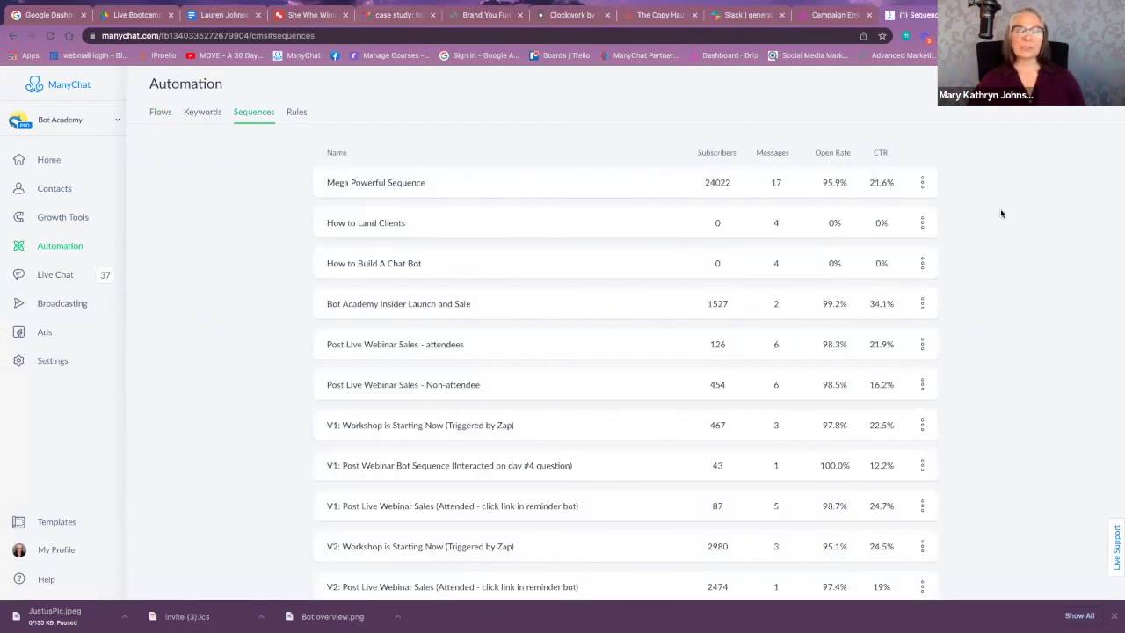
pyautogui.scroll(-10, 1029, 241)
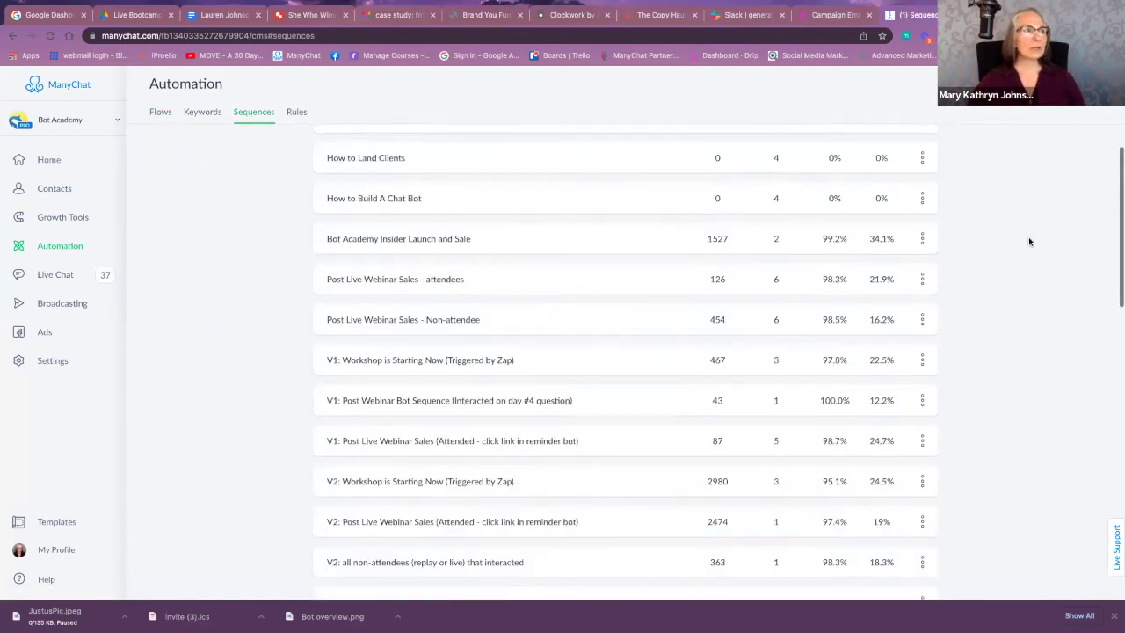
pyautogui.scroll(-2, 1030, 241)
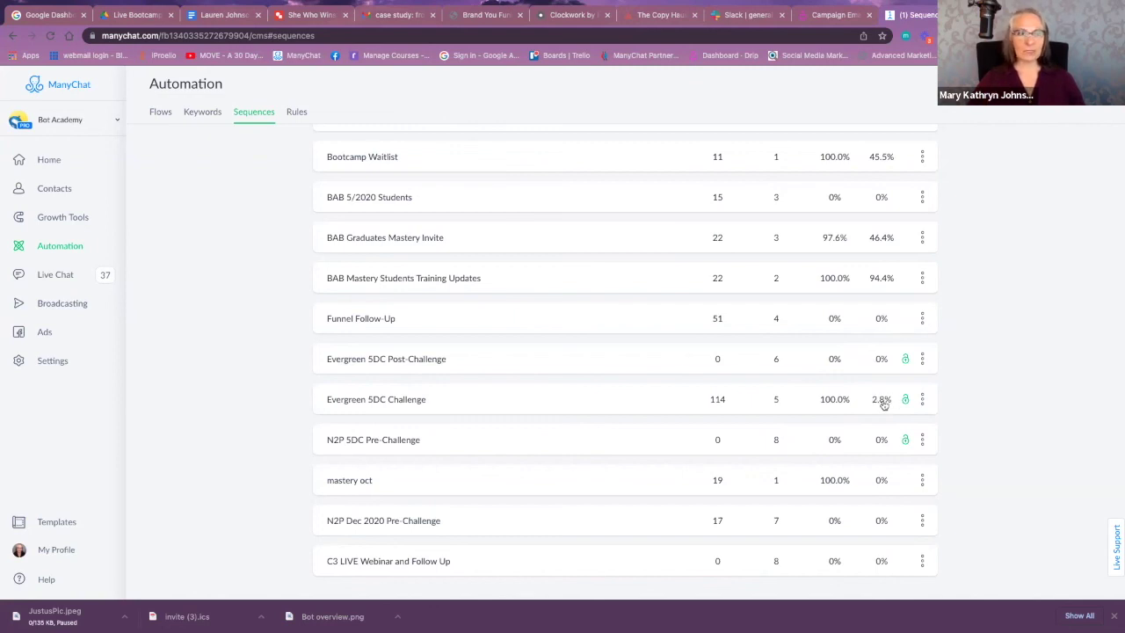
# Open the Evergreen 5DC Challenge sequence showing Challenge Day 1 through Day 5.
pyautogui.click(398, 399)
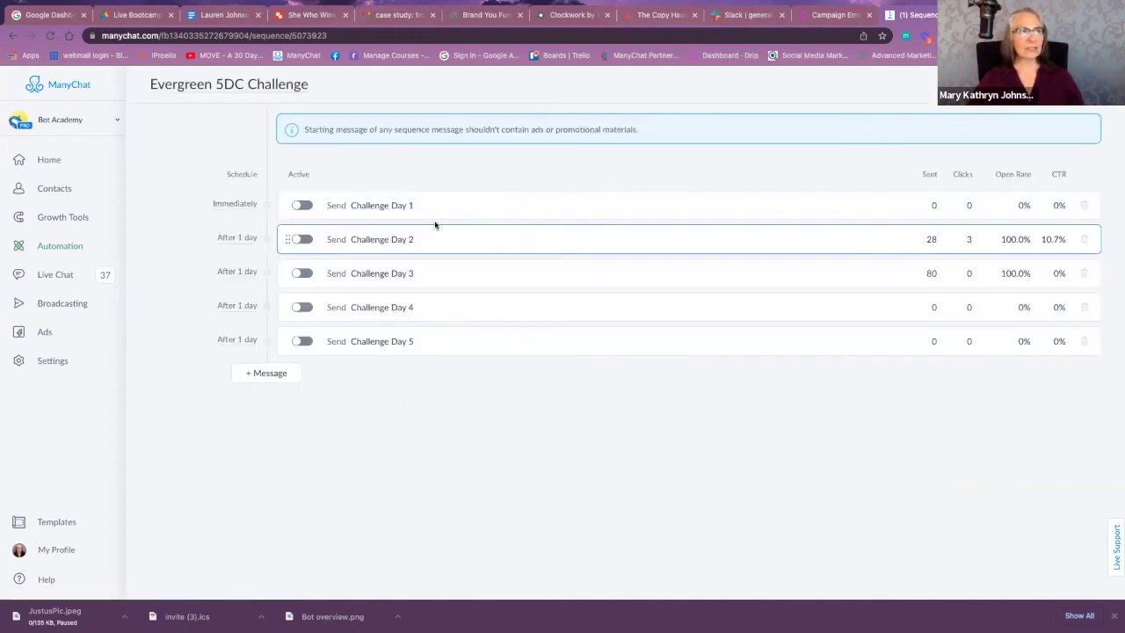